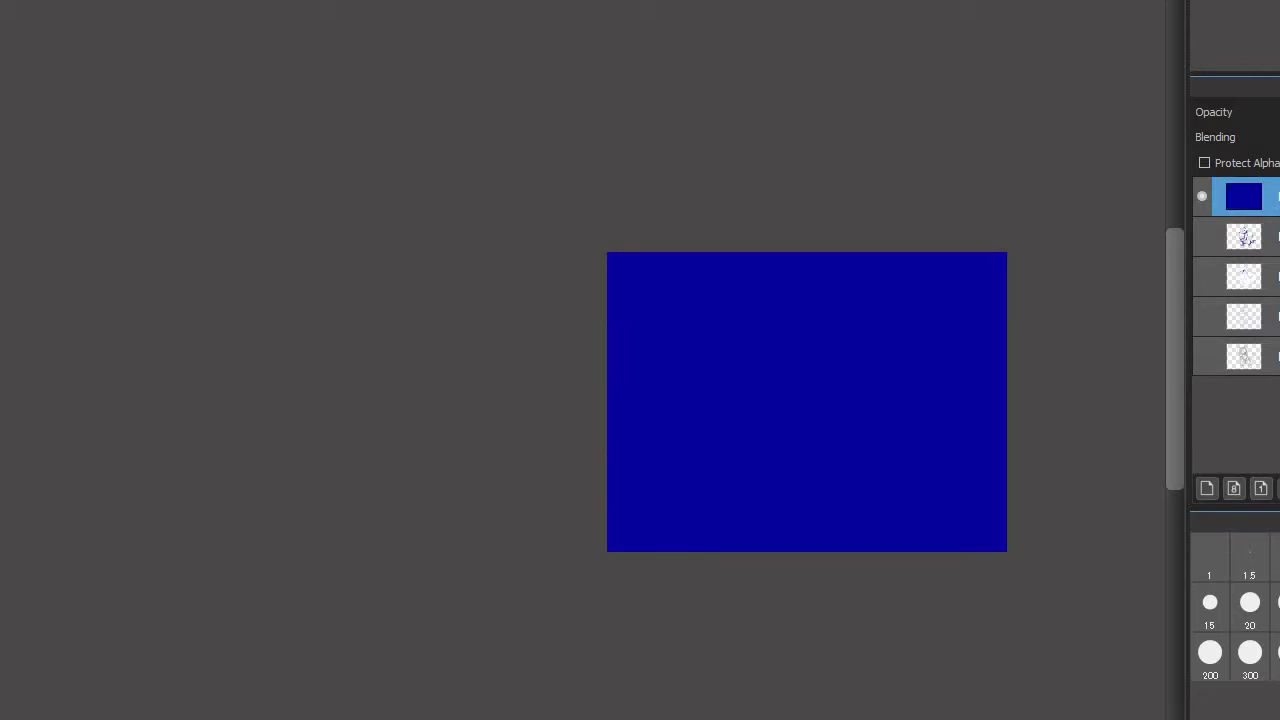
Try painting a soft cyan area on the left side of the blue backdrop and a dark purple area on its lower right
{"action": "scroll", "coordinate": [874, 390], "scroll_direction": "down", "scroll_amount": 2}
{"action": "scroll", "coordinate": [895, 404], "scroll_direction": "up", "scroll_amount": 3}
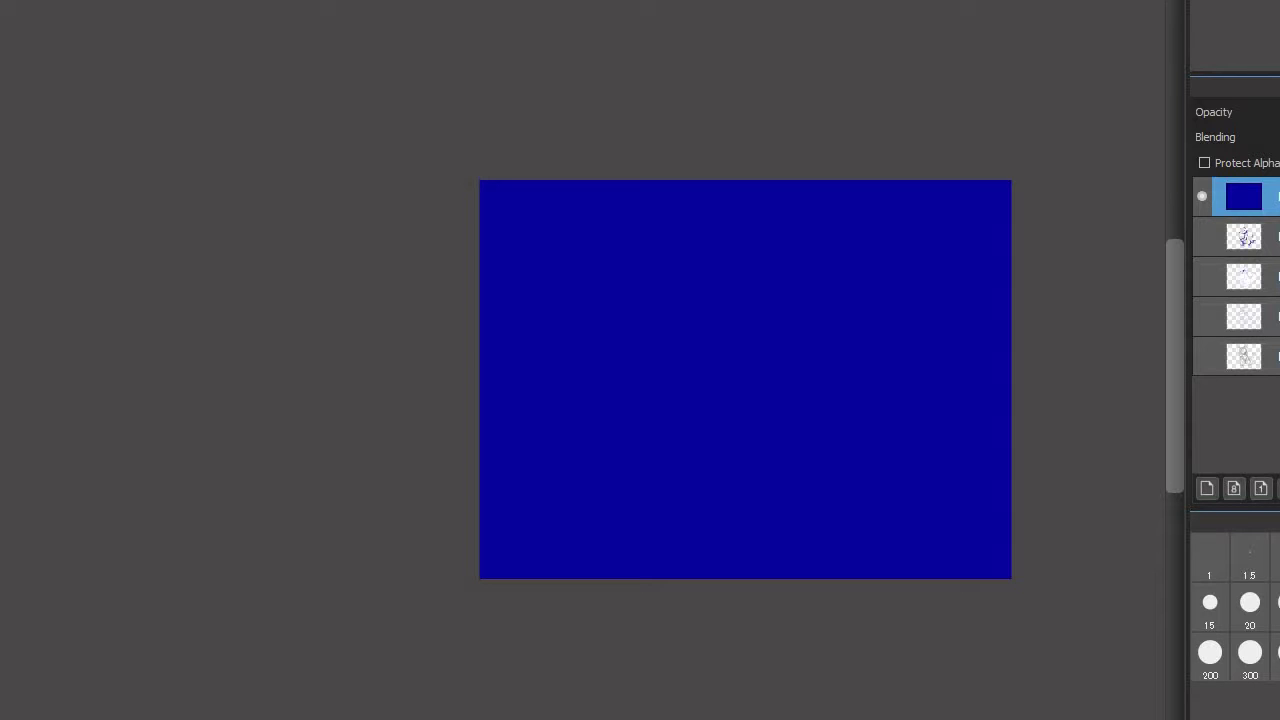
{"action": "left_click", "coordinate": [1250, 657]}
{"action": "key", "text": "bracketleft"}
{"action": "key", "text": "bracketleft"}
{"action": "key", "text": "bracketright"}
{"action": "mouse_move", "coordinate": [609, 223]}
{"action": "left_mouse_down"}
{"action": "mouse_move", "coordinate": [488, 338]}
{"action": "mouse_move", "coordinate": [619, 175]}
{"action": "mouse_move", "coordinate": [474, 349]}
{"action": "mouse_move", "coordinate": [447, 552]}
{"action": "mouse_move", "coordinate": [478, 389]}
{"action": "mouse_move", "coordinate": [610, 135]}
{"action": "mouse_move", "coordinate": [445, 292]}
{"action": "mouse_move", "coordinate": [446, 563]}
{"action": "left_mouse_up"}
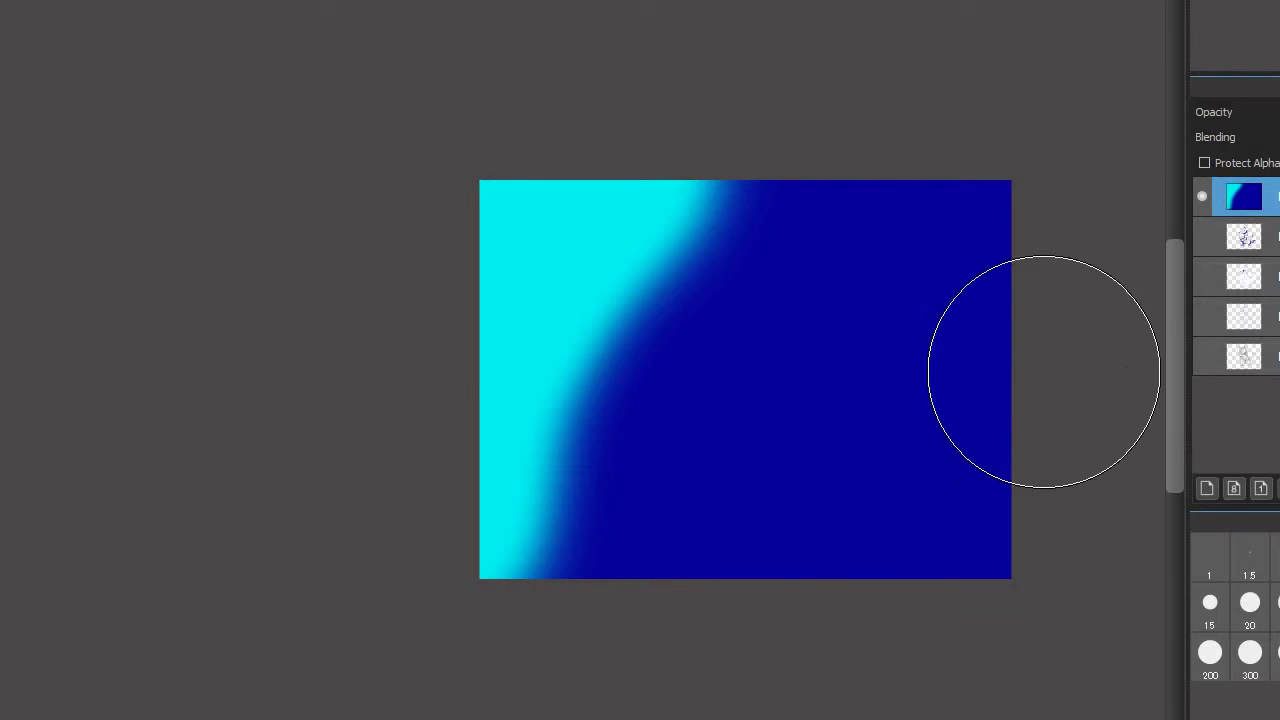
{"action": "mouse_move", "coordinate": [1043, 371]}
{"action": "left_mouse_down"}
{"action": "mouse_move", "coordinate": [974, 529]}
{"action": "mouse_move", "coordinate": [882, 615]}
{"action": "mouse_move", "coordinate": [1067, 189]}
{"action": "mouse_move", "coordinate": [955, 474]}
{"action": "mouse_move", "coordinate": [763, 672]}
{"action": "mouse_move", "coordinate": [709, 663]}
{"action": "left_mouse_up"}
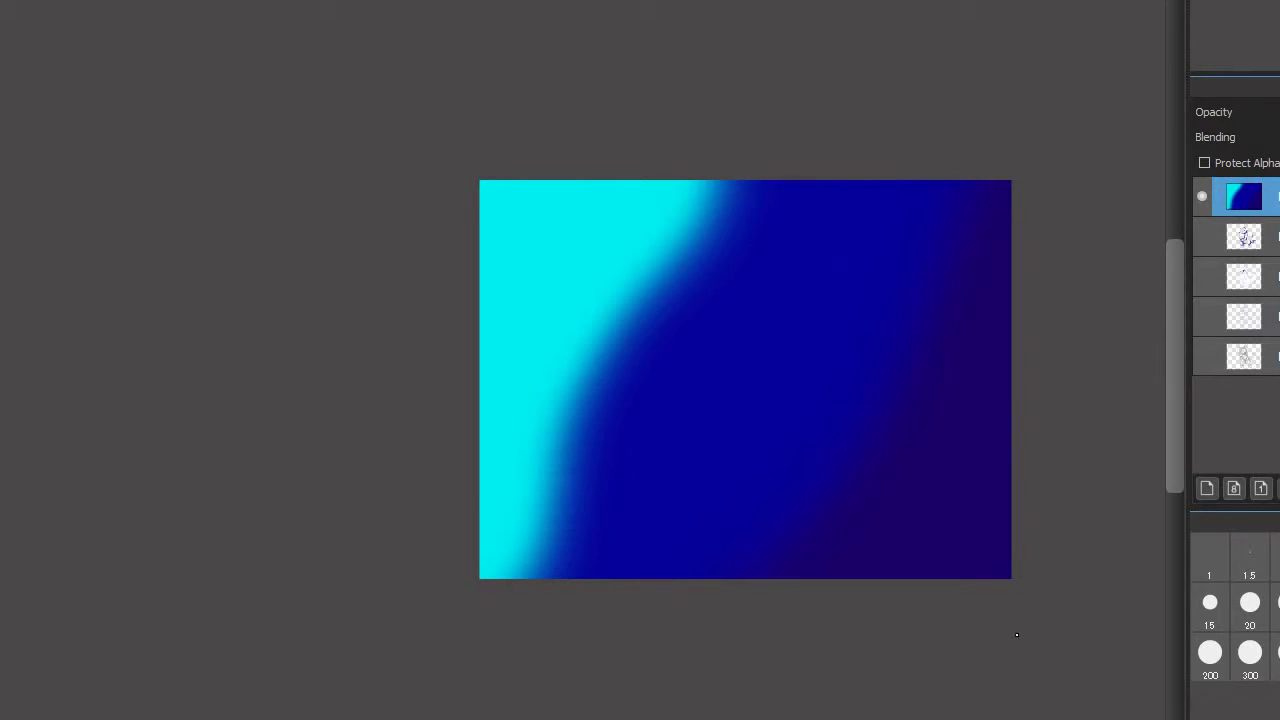
{"action": "mouse_move", "coordinate": [1002, 500]}
{"action": "left_mouse_down"}
{"action": "mouse_move", "coordinate": [1013, 337]}
{"action": "mouse_move", "coordinate": [956, 281]}
{"action": "mouse_move", "coordinate": [787, 475]}
{"action": "mouse_move", "coordinate": [664, 281]}
{"action": "mouse_move", "coordinate": [617, 603]}
{"action": "mouse_move", "coordinate": [542, 522]}
{"action": "mouse_move", "coordinate": [575, 420]}
{"action": "mouse_move", "coordinate": [558, 432]}
{"action": "mouse_move", "coordinate": [520, 317]}
{"action": "left_mouse_up"}
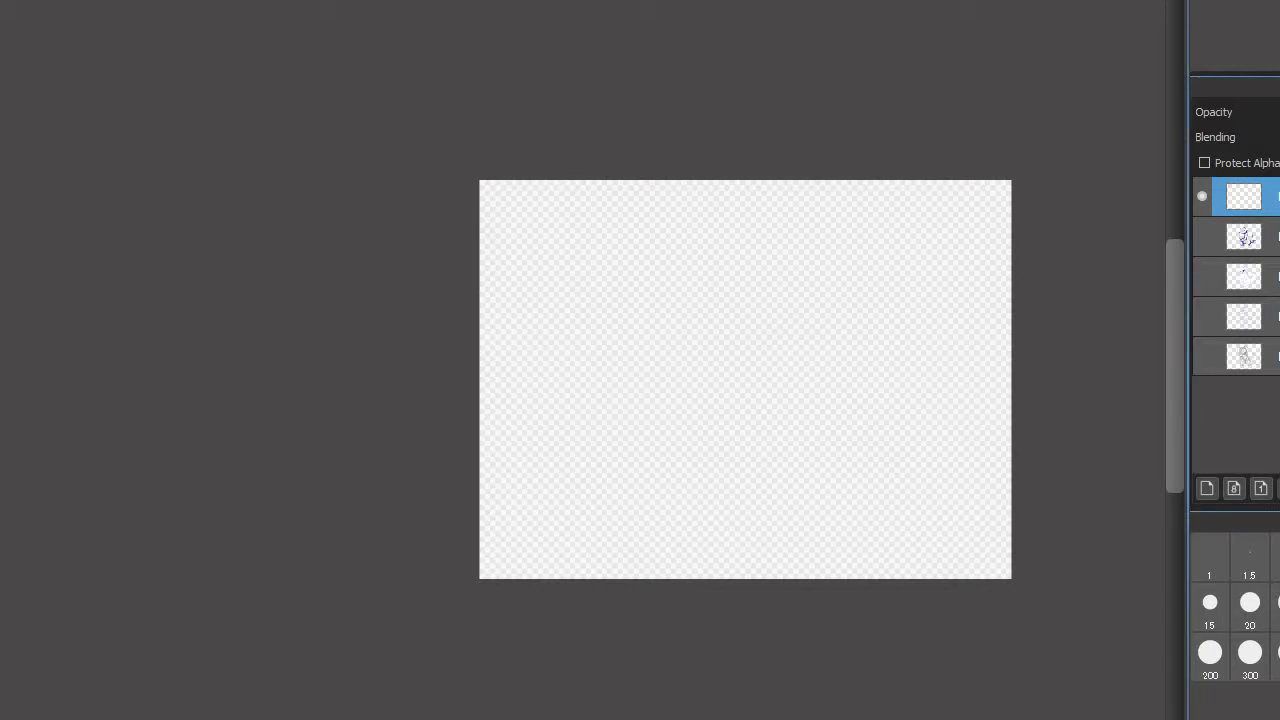
Paint solid dark green hills across the lower part of the empty canvas, rising toward the right edge
{"action": "mouse_move", "coordinate": [969, 491]}
{"action": "left_mouse_down"}
{"action": "mouse_move", "coordinate": [779, 583]}
{"action": "mouse_move", "coordinate": [889, 532]}
{"action": "mouse_move", "coordinate": [563, 651]}
{"action": "left_mouse_up"}
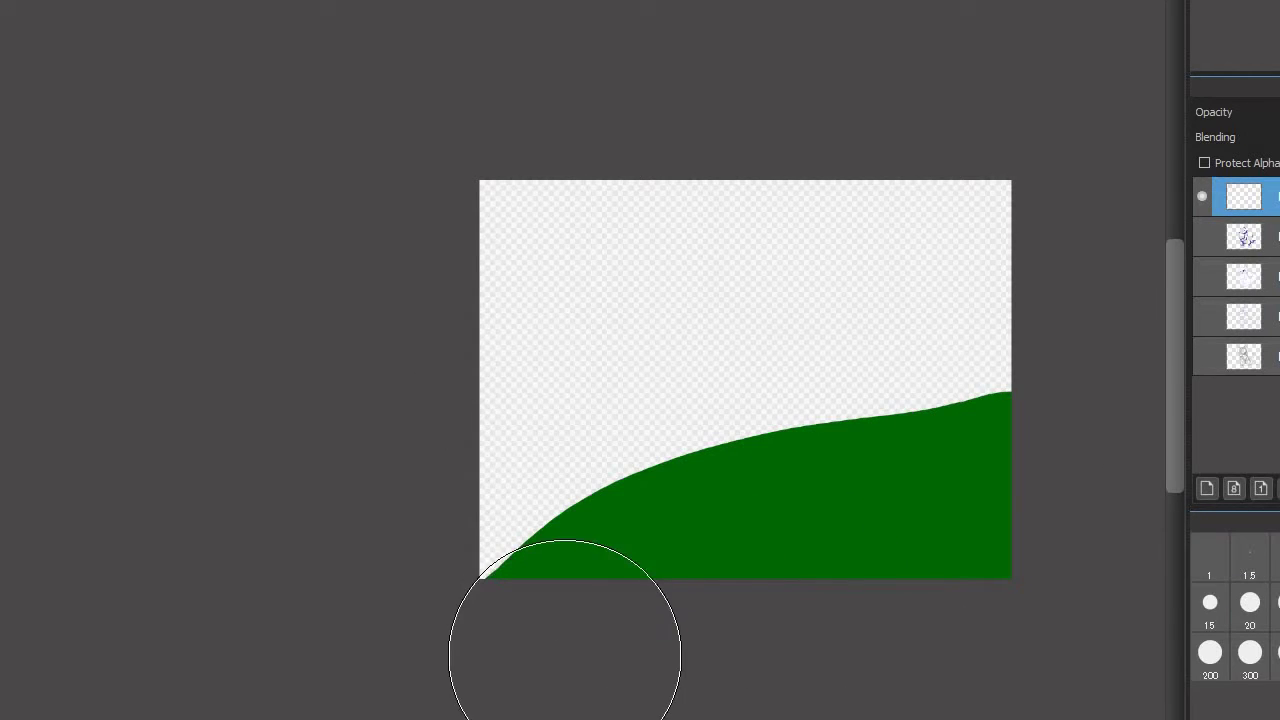
{"action": "left_click_drag", "start_coordinate": [1100, 449], "coordinate": [470, 650]}
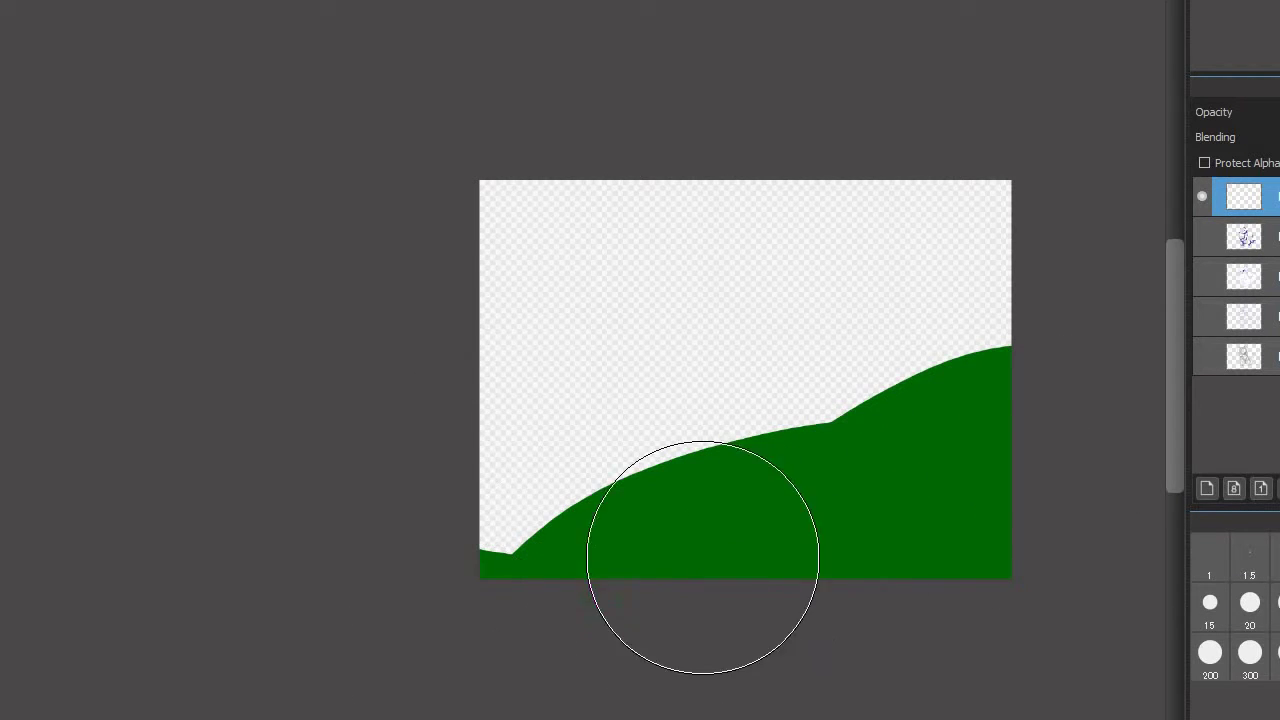
{"action": "left_click_drag", "start_coordinate": [703, 557], "coordinate": [430, 680]}
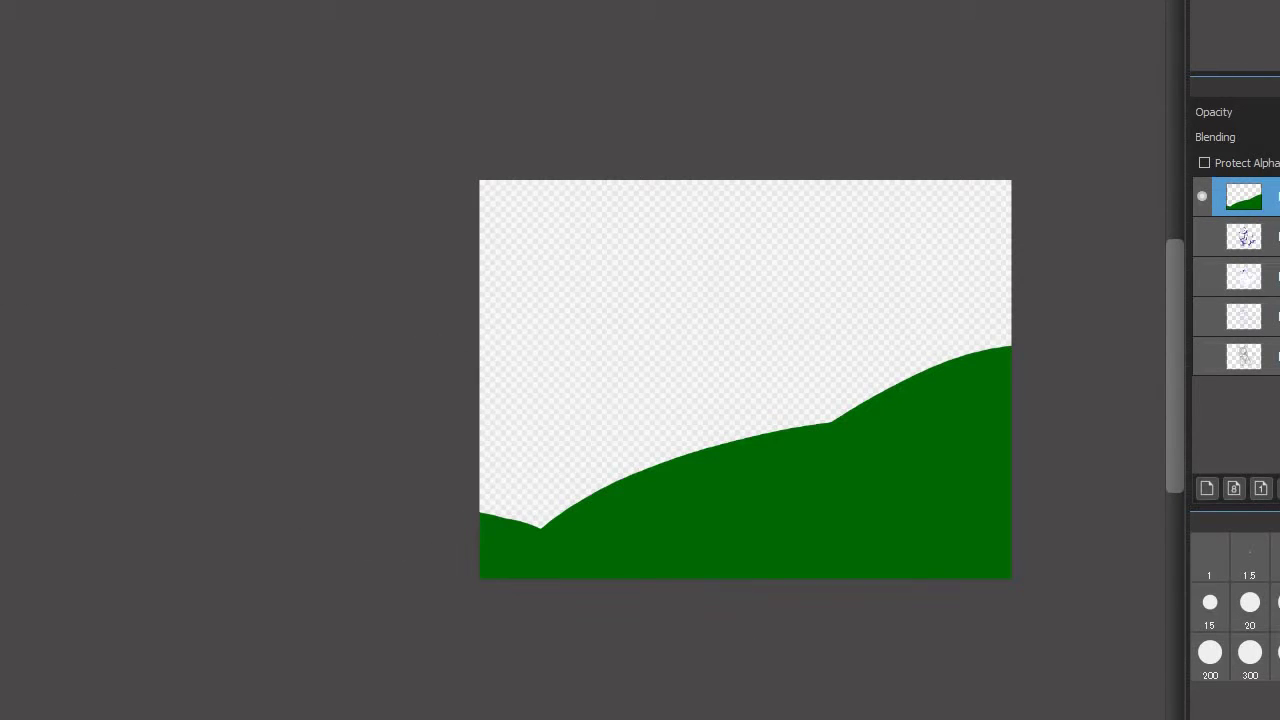
Try painting darker green shadow strokes in the valley at the left end of the hills
{"action": "scroll", "coordinate": [501, 607], "scroll_direction": "up", "scroll_amount": 2}
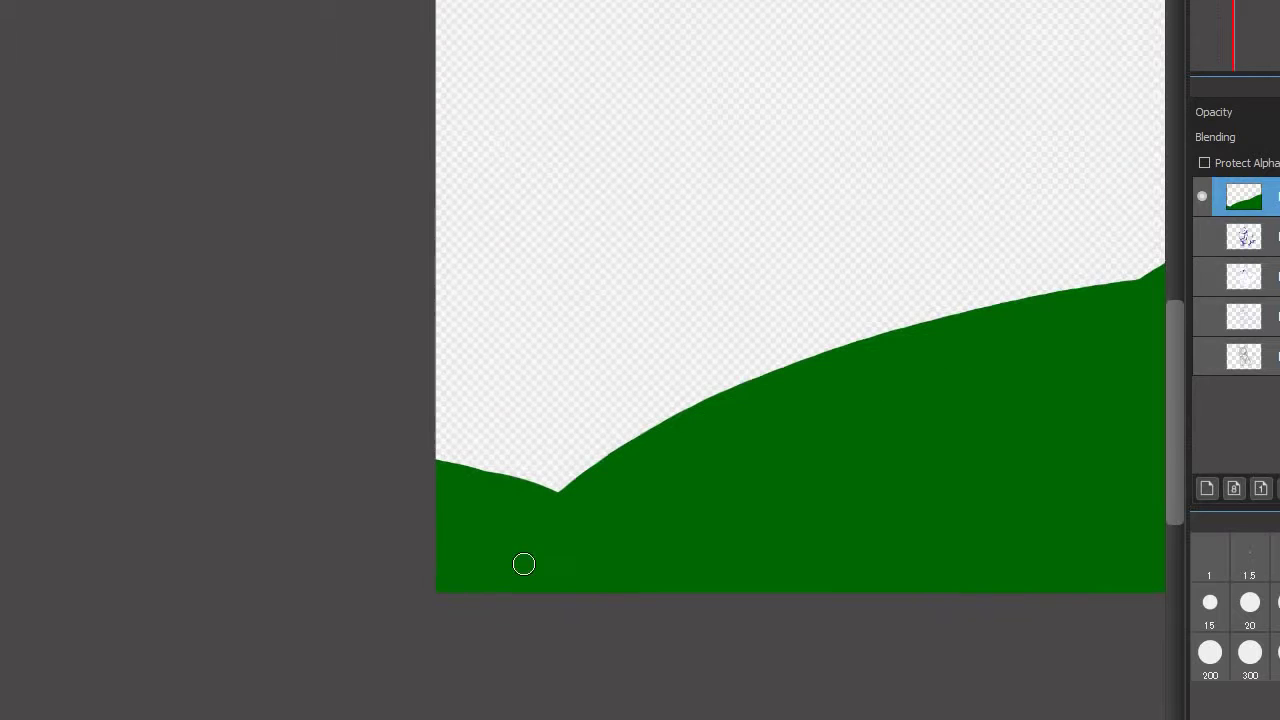
{"action": "left_click_drag", "start_coordinate": [511, 486], "coordinate": [566, 597]}
{"action": "mouse_move", "coordinate": [580, 525]}
{"action": "left_mouse_down"}
{"action": "mouse_move", "coordinate": [573, 571]}
{"action": "mouse_move", "coordinate": [581, 502]}
{"action": "left_mouse_up"}
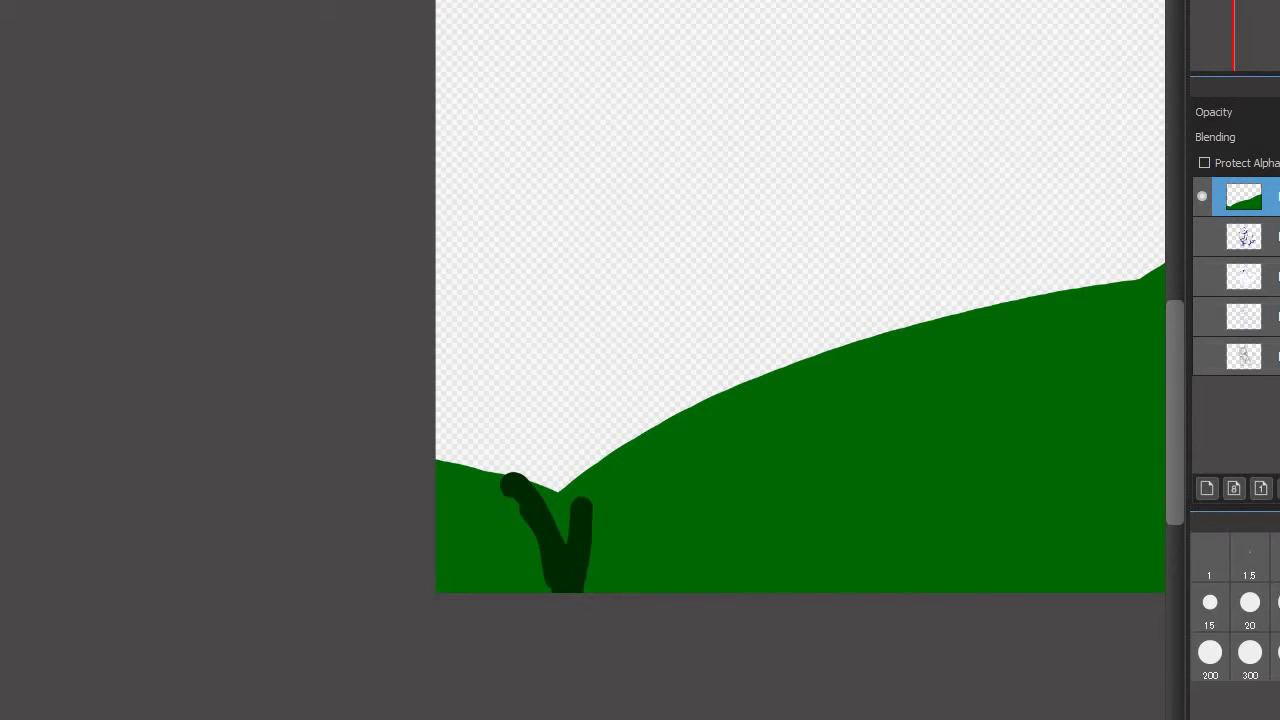
{"action": "key", "text": "ctrl+z"}
{"action": "key", "text": "ctrl+z"}
{"action": "key", "text": "ctrl+z"}
{"action": "key", "text": "ctrl+z"}
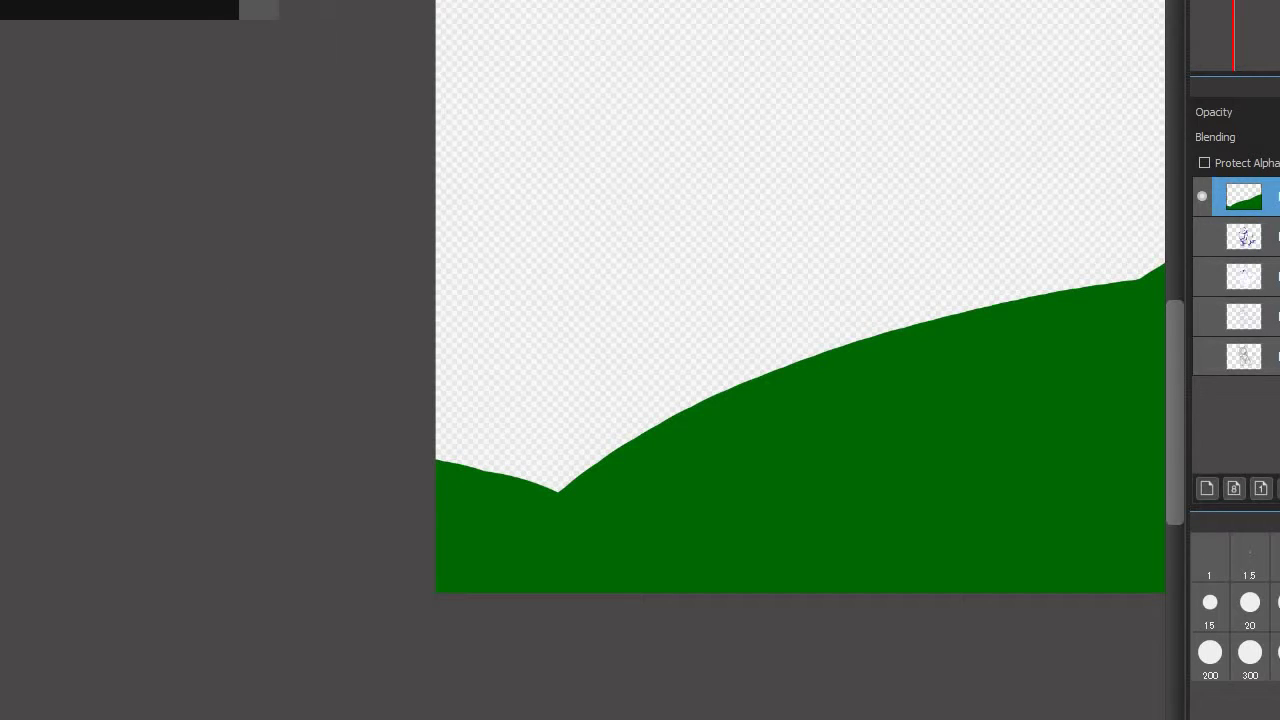
Select the hills' painted area and fill both valleys between the hills with tapering, very dark green shadows
{"action": "left_click", "coordinate": [1243, 196], "text": "ctrl"}
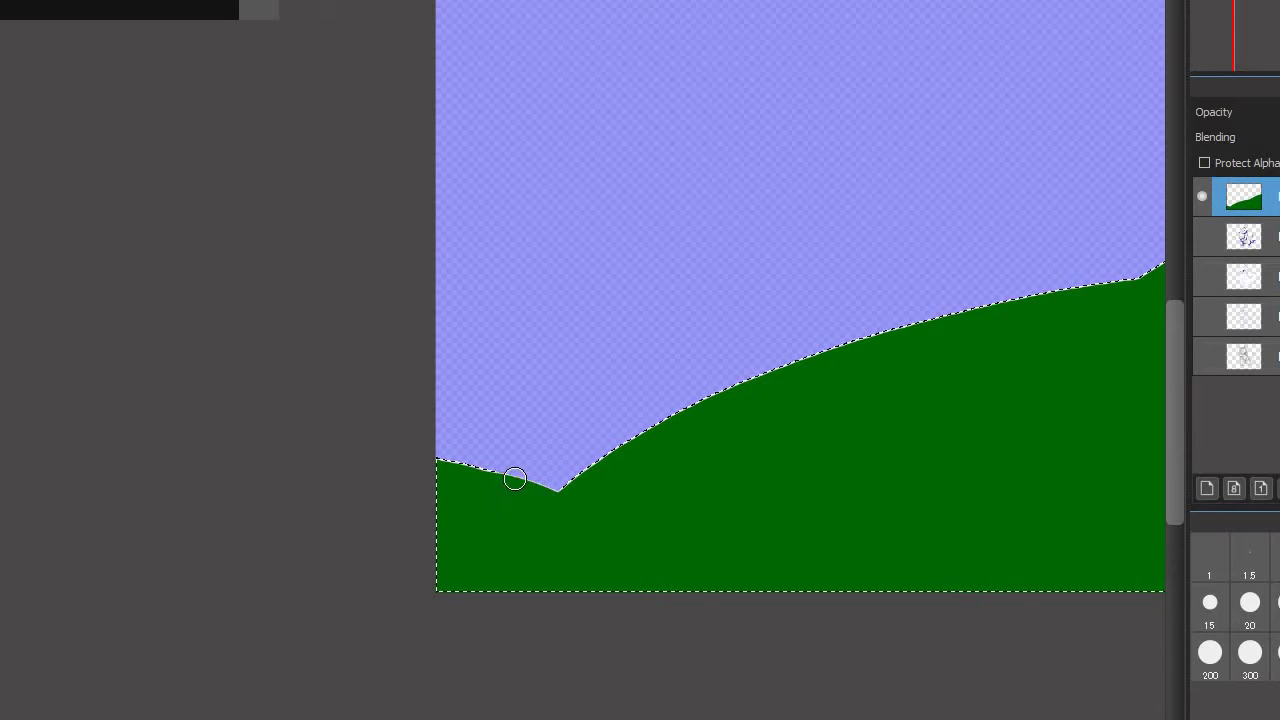
{"action": "mouse_move", "coordinate": [515, 479]}
{"action": "left_mouse_down"}
{"action": "mouse_move", "coordinate": [569, 637]}
{"action": "mouse_move", "coordinate": [585, 462]}
{"action": "mouse_move", "coordinate": [564, 578]}
{"action": "mouse_move", "coordinate": [523, 454]}
{"action": "left_mouse_up"}
{"action": "scroll", "coordinate": [693, 392], "scroll_direction": "down", "scroll_amount": 1}
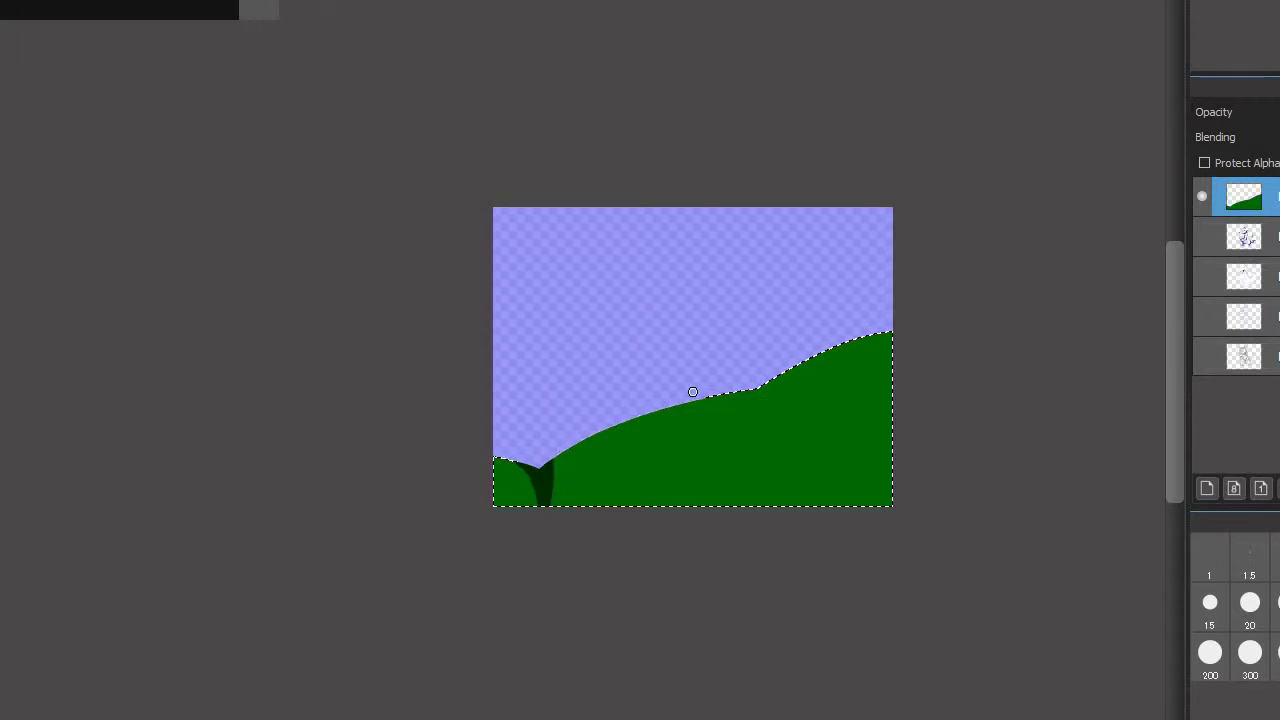
{"action": "scroll", "coordinate": [693, 392], "scroll_direction": "up", "scroll_amount": 2}
{"action": "mouse_move", "coordinate": [690, 395]}
{"action": "left_mouse_down"}
{"action": "mouse_move", "coordinate": [738, 522]}
{"action": "mouse_move", "coordinate": [735, 349]}
{"action": "mouse_move", "coordinate": [703, 376]}
{"action": "mouse_move", "coordinate": [735, 352]}
{"action": "mouse_move", "coordinate": [744, 536]}
{"action": "mouse_move", "coordinate": [690, 388]}
{"action": "mouse_move", "coordinate": [720, 545]}
{"action": "left_mouse_up"}
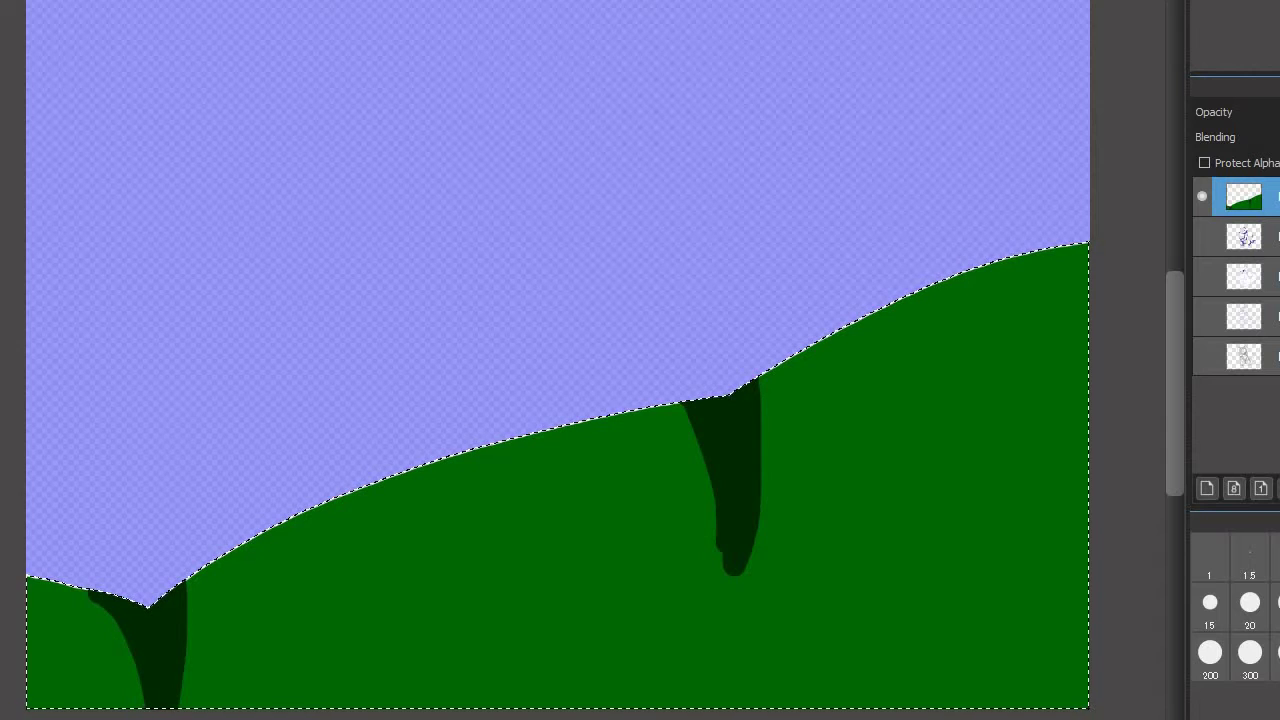
Soften the edges of both dark green valley shadows and clear the selection
{"action": "mouse_move", "coordinate": [182, 609]}
{"action": "left_mouse_down"}
{"action": "mouse_move", "coordinate": [187, 687]}
{"action": "mouse_move", "coordinate": [168, 693]}
{"action": "mouse_move", "coordinate": [158, 533]}
{"action": "mouse_move", "coordinate": [112, 537]}
{"action": "mouse_move", "coordinate": [112, 609]}
{"action": "mouse_move", "coordinate": [50, 564]}
{"action": "mouse_move", "coordinate": [154, 640]}
{"action": "left_mouse_up"}
{"action": "left_click_drag", "start_coordinate": [762, 378], "coordinate": [762, 478]}
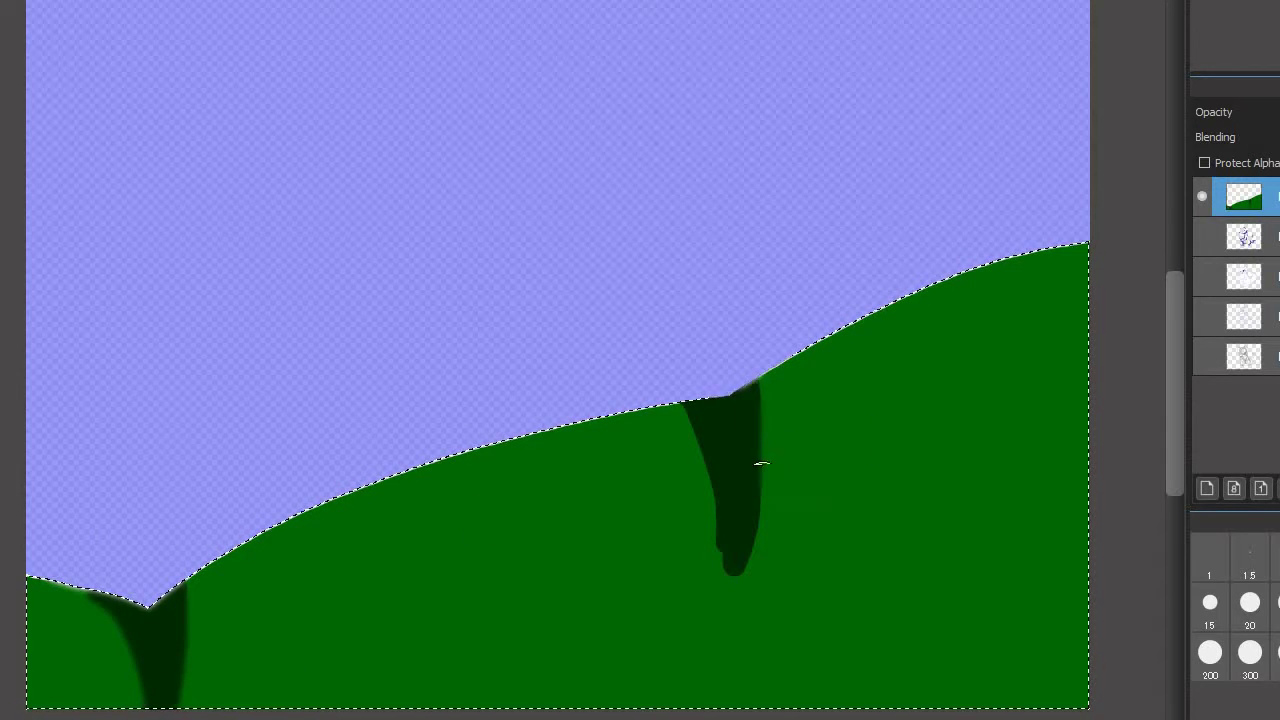
{"action": "left_click_drag", "start_coordinate": [749, 374], "coordinate": [655, 407]}
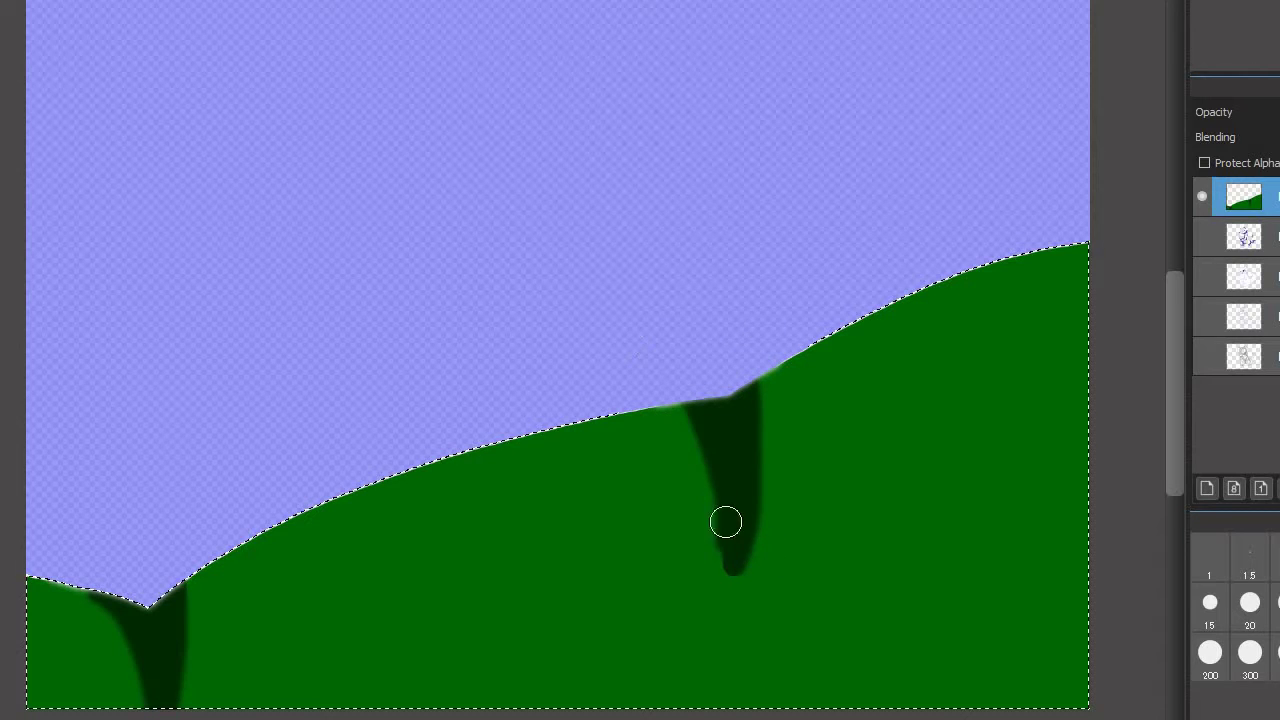
{"action": "scroll", "coordinate": [722, 535], "scroll_direction": "down", "scroll_amount": 2}
{"action": "scroll", "coordinate": [718, 541], "scroll_direction": "up", "scroll_amount": 1}
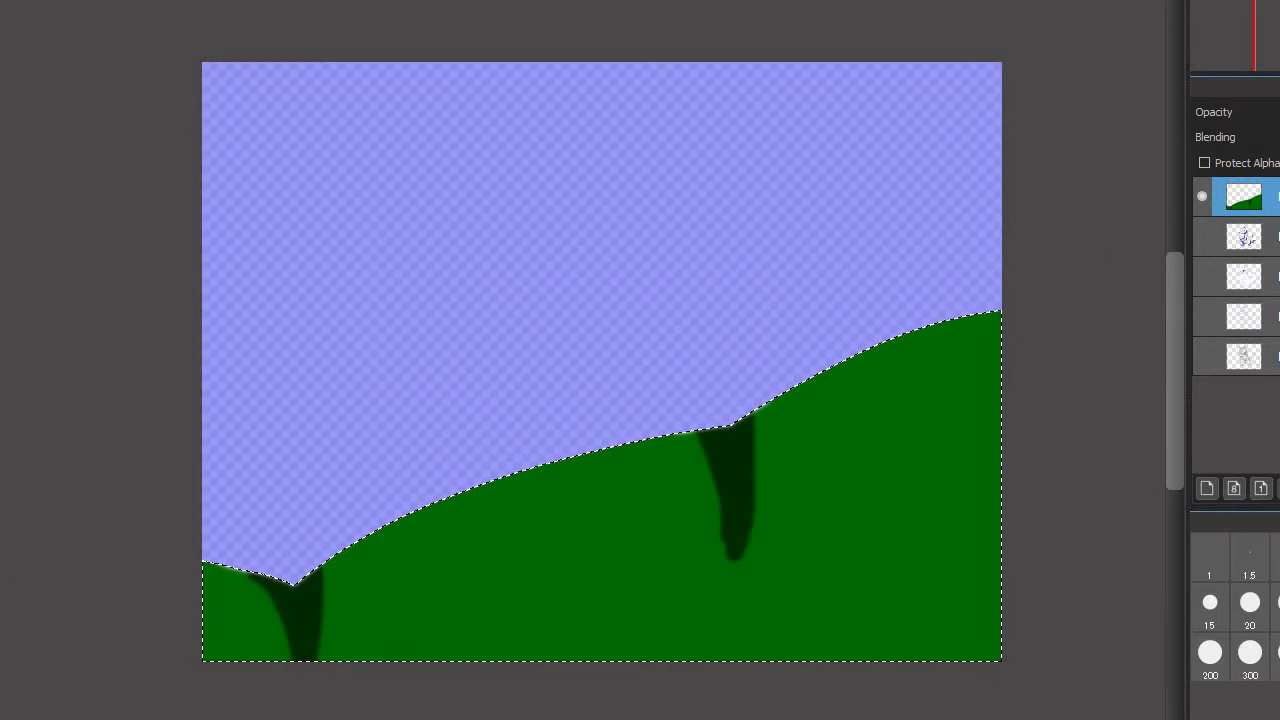
{"action": "key", "text": "ctrl+d"}
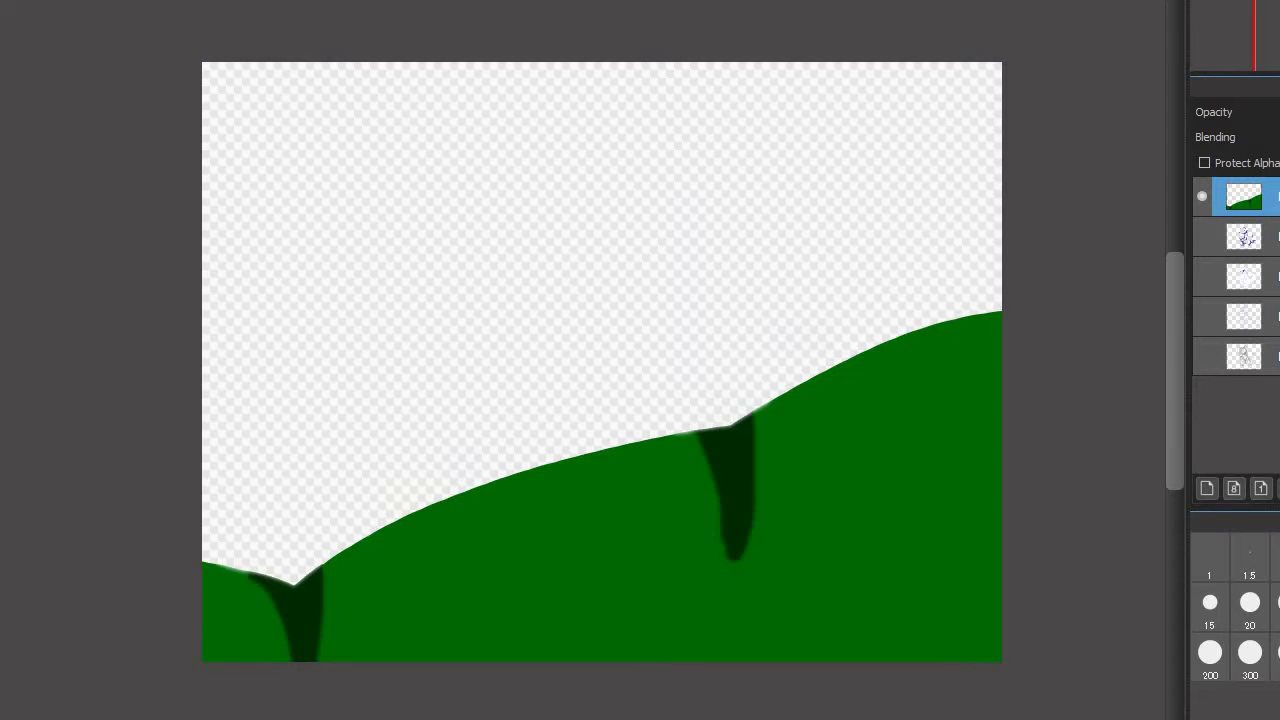
Select the empty sky and paint it light blue, with soft-edged deeper blue on the right and violet on the left, then deselect
{"action": "key", "text": "ctrl+shift+i"}
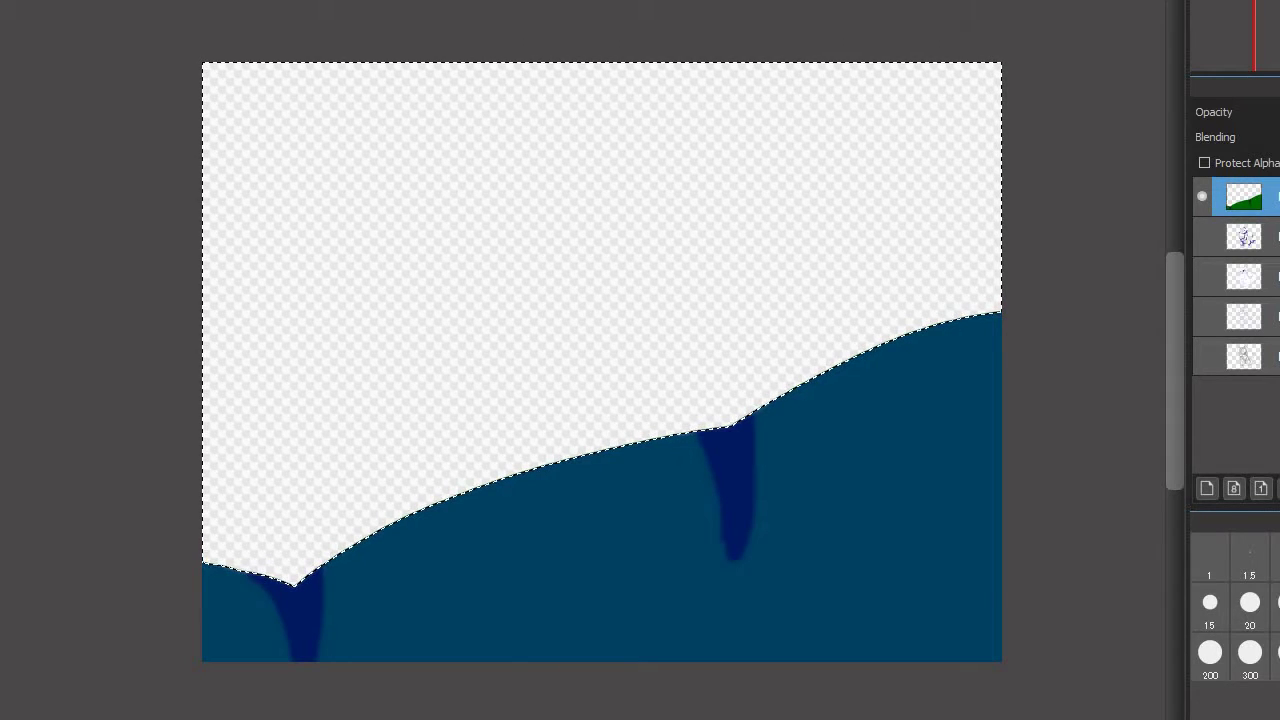
{"action": "mouse_move", "coordinate": [849, 177]}
{"action": "left_mouse_down"}
{"action": "mouse_move", "coordinate": [929, 243]}
{"action": "mouse_move", "coordinate": [836, 437]}
{"action": "mouse_move", "coordinate": [529, 114]}
{"action": "mouse_move", "coordinate": [531, 520]}
{"action": "mouse_move", "coordinate": [277, 311]}
{"action": "mouse_move", "coordinate": [264, 665]}
{"action": "mouse_move", "coordinate": [254, 597]}
{"action": "left_mouse_up"}
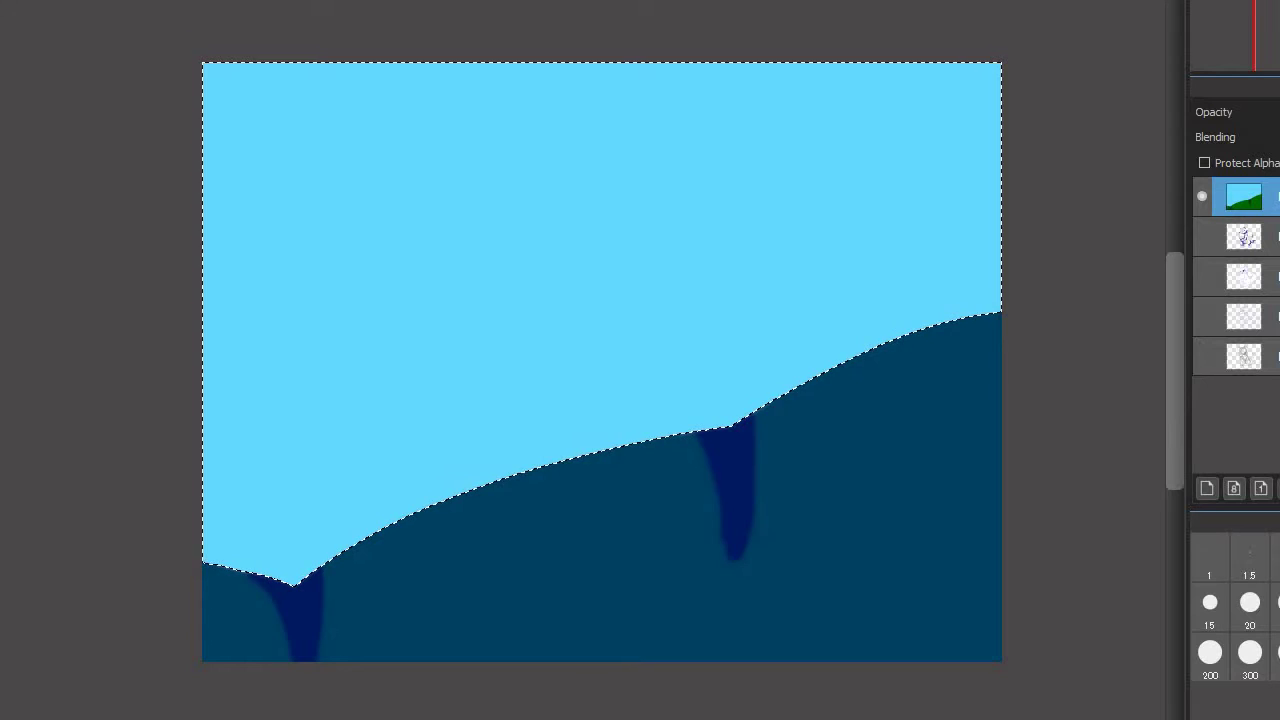
{"action": "mouse_move", "coordinate": [886, 243]}
{"action": "left_mouse_down"}
{"action": "mouse_move", "coordinate": [900, 137]}
{"action": "mouse_move", "coordinate": [843, 114]}
{"action": "mouse_move", "coordinate": [758, 5]}
{"action": "left_mouse_up"}
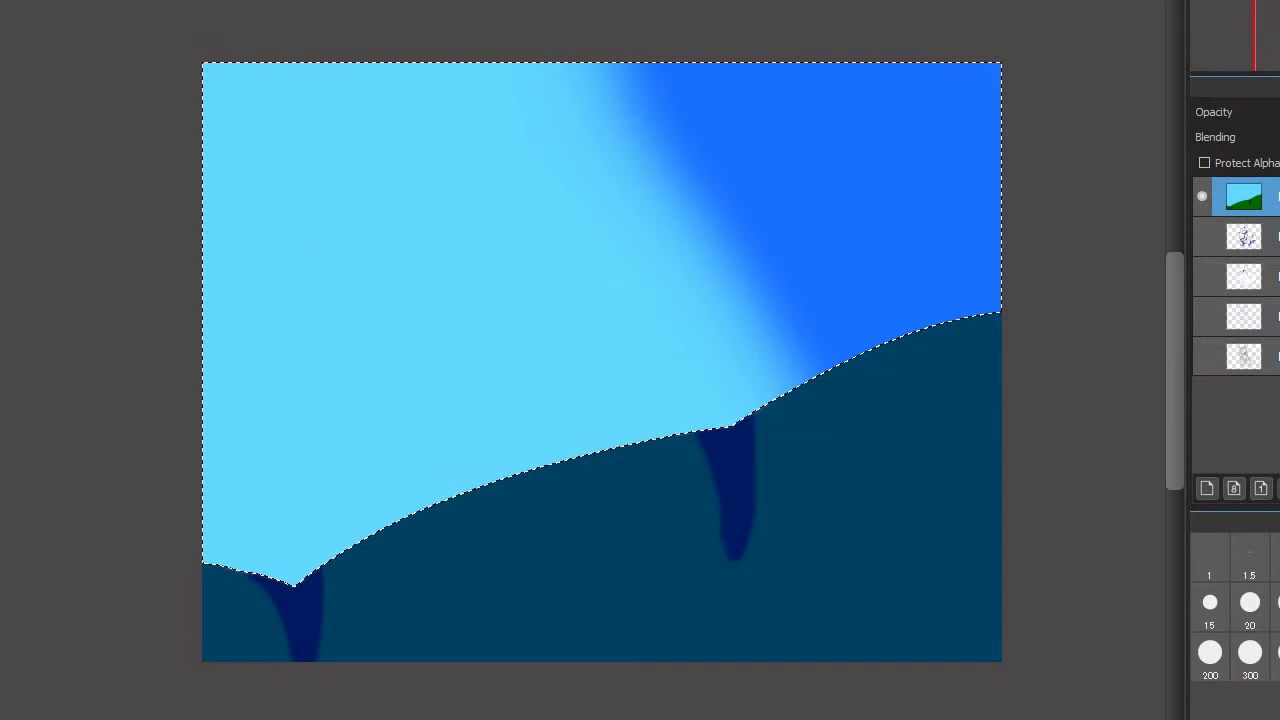
{"action": "mouse_move", "coordinate": [166, 371]}
{"action": "left_mouse_down"}
{"action": "mouse_move", "coordinate": [109, 214]}
{"action": "mouse_move", "coordinate": [200, 371]}
{"action": "mouse_move", "coordinate": [323, 671]}
{"action": "left_mouse_up"}
{"action": "scroll", "coordinate": [219, 272], "scroll_direction": "down", "scroll_amount": 2}
{"action": "scroll", "coordinate": [229, 302], "scroll_direction": "up", "scroll_amount": 2}
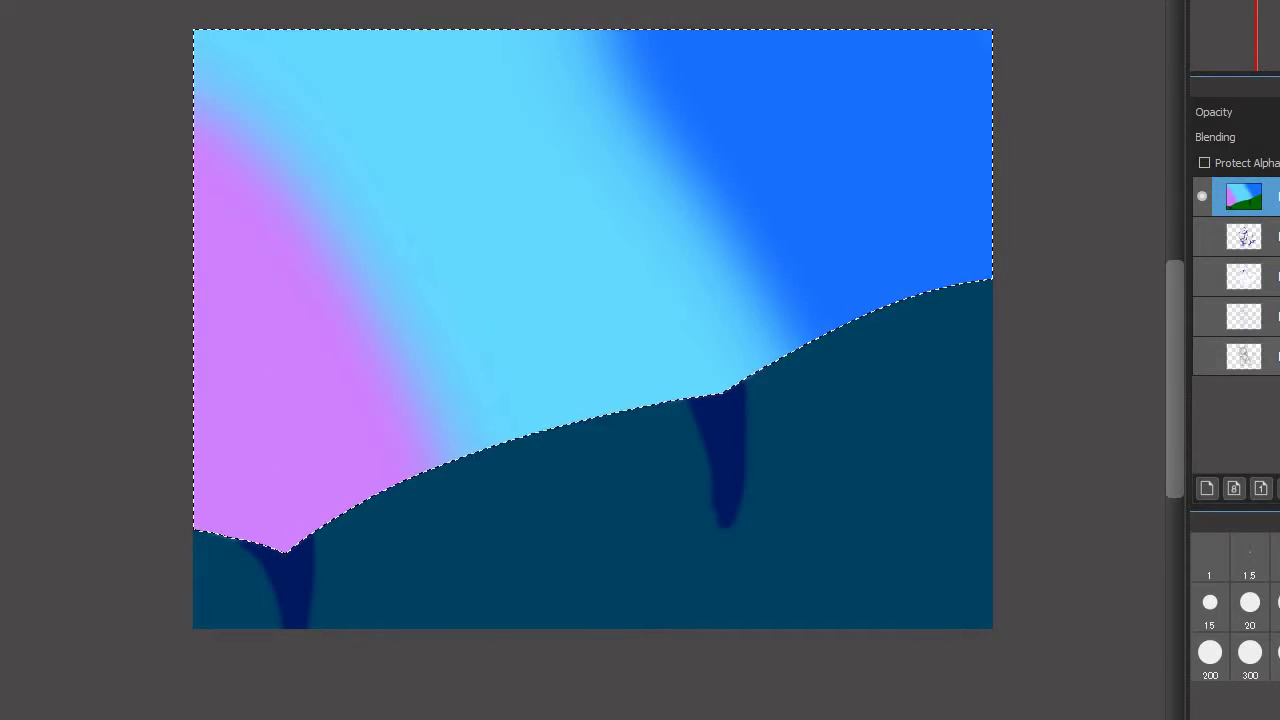
{"action": "key", "text": "ctrl+d"}
{"action": "key", "text": "ctrl+z"}
{"action": "key", "text": "ctrl+d"}
{"action": "scroll", "coordinate": [685, 251], "scroll_direction": "down", "scroll_amount": 1}
{"action": "scroll", "coordinate": [665, 253], "scroll_direction": "up", "scroll_amount": 1}
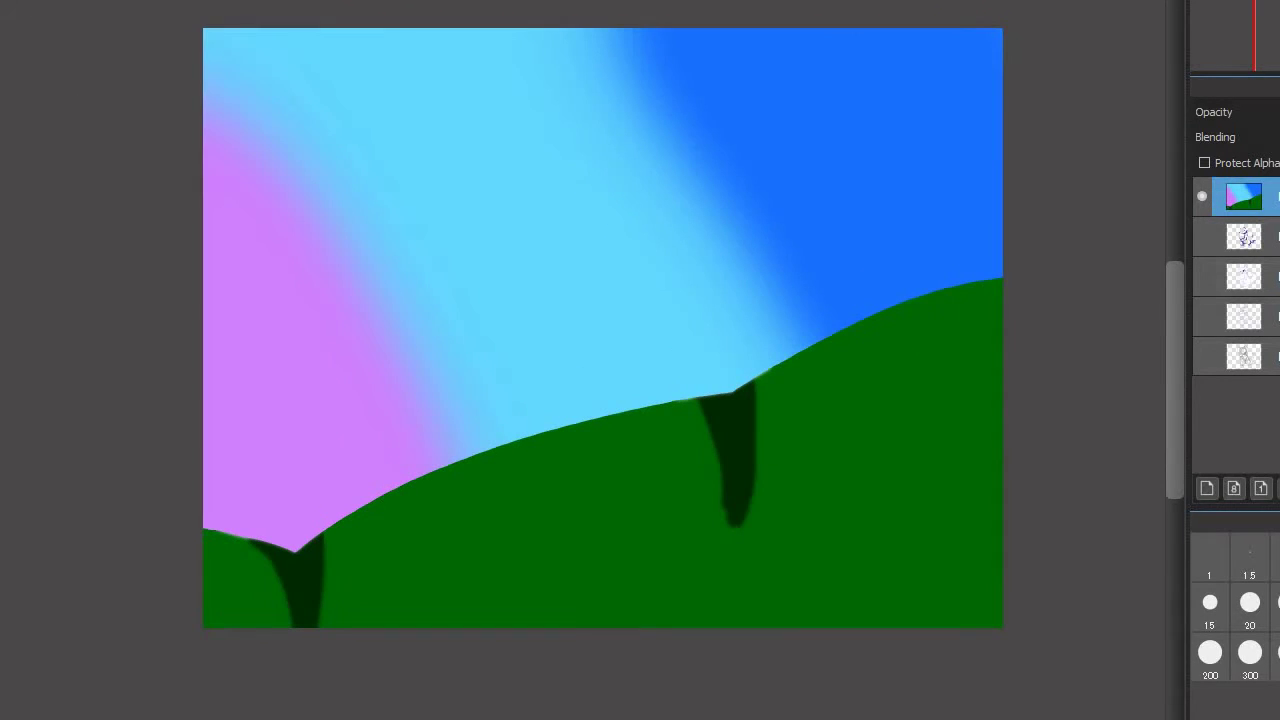
Move the landscape layer below the two visible character layers and make the character's color layer active
{"action": "scroll", "coordinate": [979, 270], "scroll_direction": "down", "scroll_amount": 2}
{"action": "scroll", "coordinate": [903, 290], "scroll_direction": "up", "scroll_amount": 2}
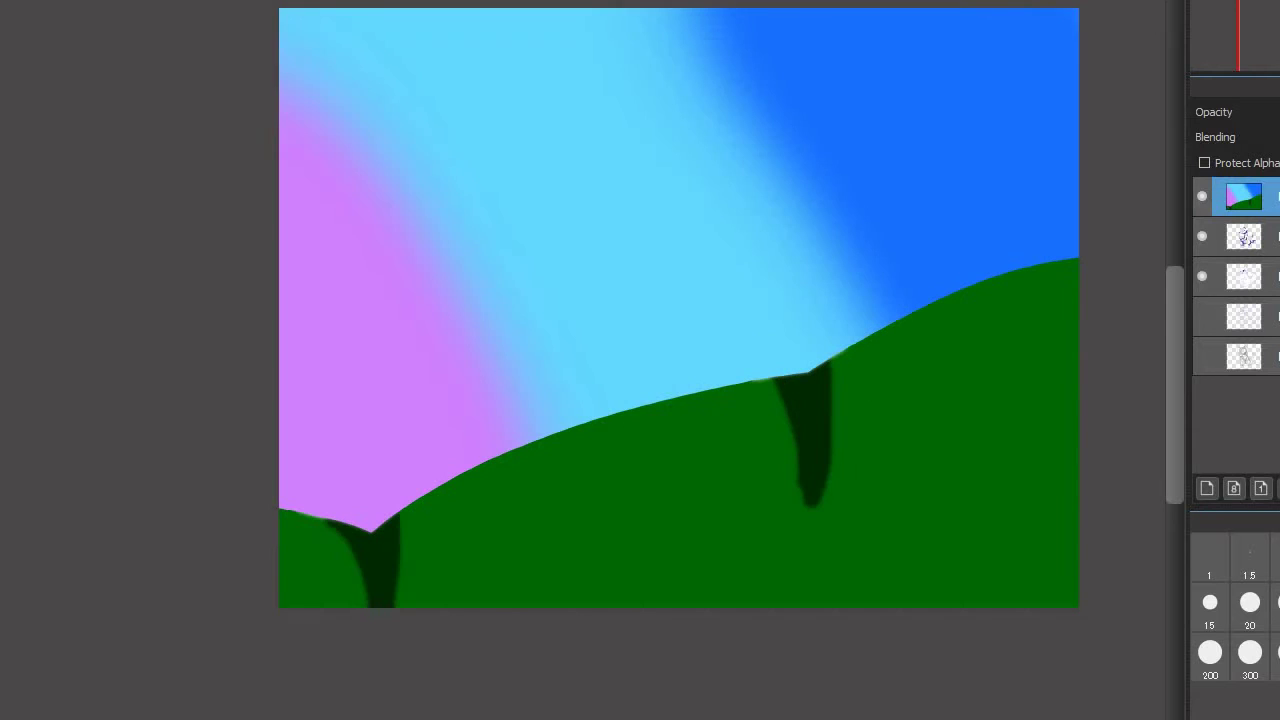
{"action": "left_click_drag", "start_coordinate": [1244, 196], "coordinate": [1244, 296]}
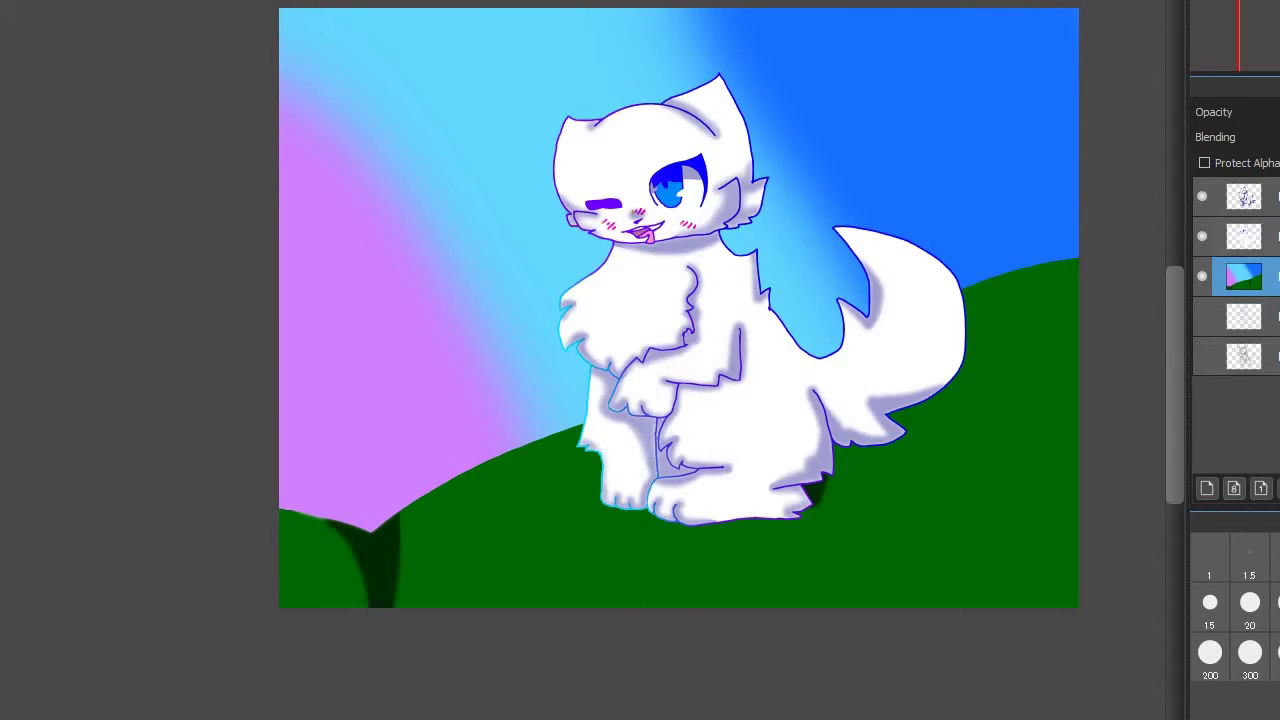
{"action": "mouse_move", "coordinate": [1244, 236]}
{"action": "left_mouse_down"}
{"action": "mouse_move", "coordinate": [1244, 184]}
{"action": "mouse_move", "coordinate": [1244, 254]}
{"action": "left_mouse_up"}
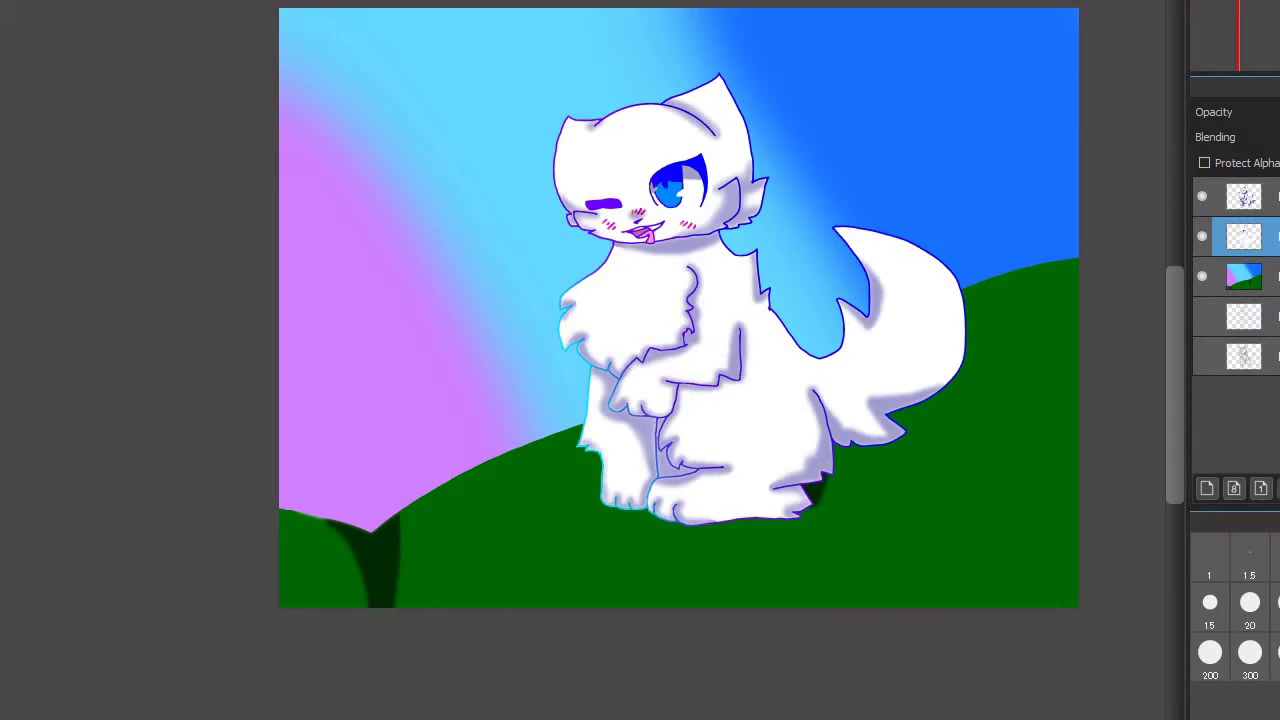
Add a new layer directly above the character's color layer for shading the tongue
{"action": "scroll", "coordinate": [1020, 245], "scroll_direction": "down", "scroll_amount": 3}
{"action": "scroll", "coordinate": [1020, 255], "scroll_direction": "up", "scroll_amount": 3}
{"action": "scroll", "coordinate": [1065, 266], "scroll_direction": "up", "scroll_amount": 1}
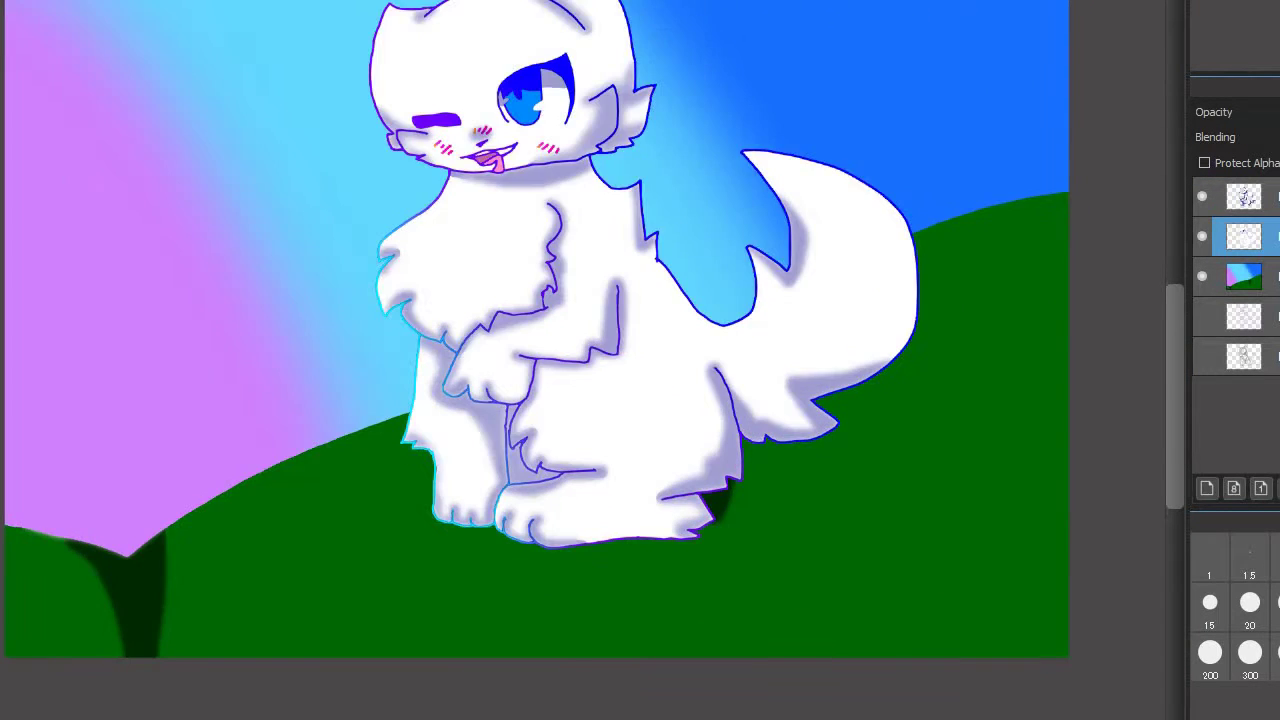
{"action": "scroll", "coordinate": [187, 303], "scroll_direction": "down", "scroll_amount": 2}
{"action": "scroll", "coordinate": [328, 306], "scroll_direction": "up", "scroll_amount": 1}
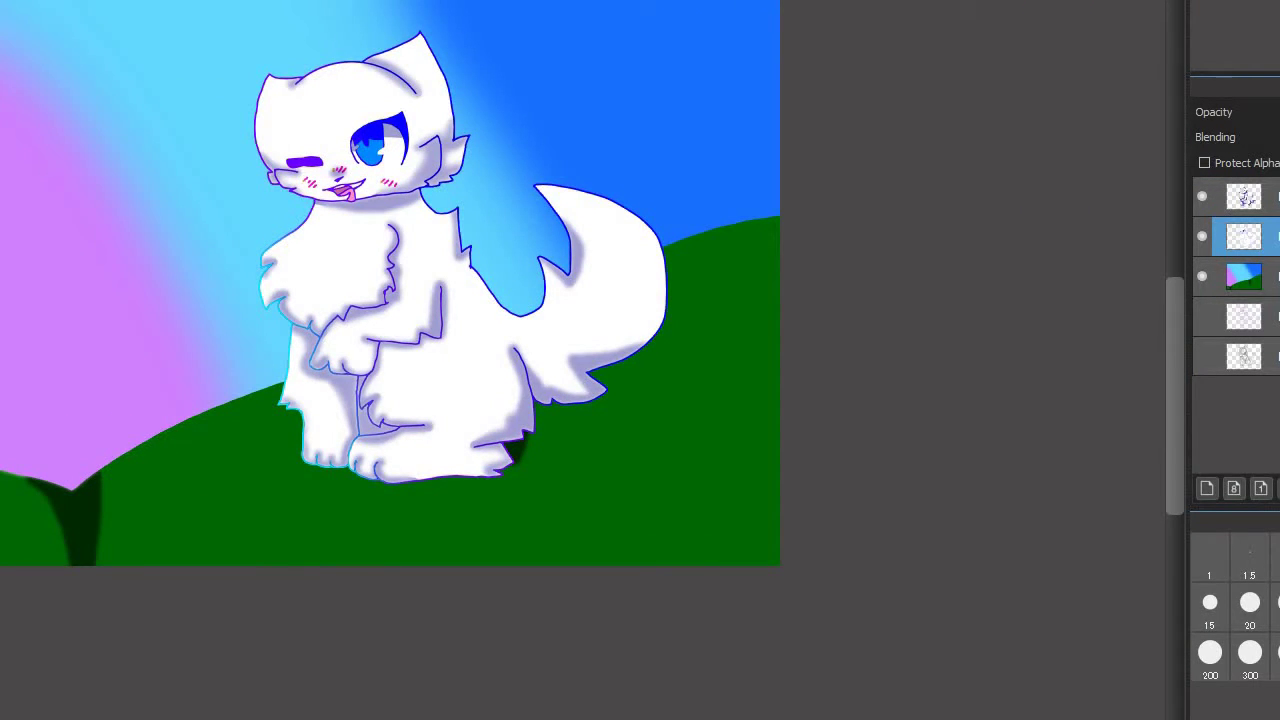
{"action": "scroll", "coordinate": [360, 150], "scroll_direction": "up", "scroll_amount": 3}
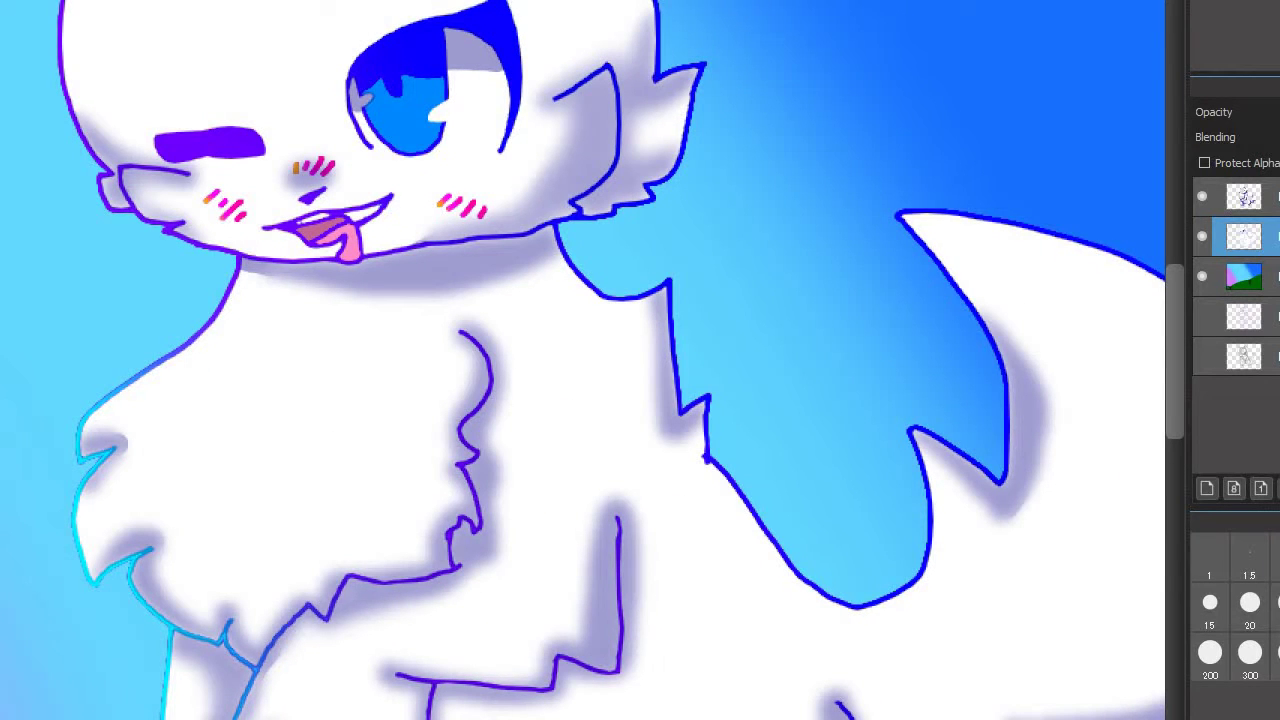
{"action": "scroll", "coordinate": [320, 207], "scroll_direction": "up", "scroll_amount": 5}
{"action": "left_click_drag", "start_coordinate": [415, 325], "coordinate": [315, 385]}
{"action": "key", "text": "ctrl+z"}
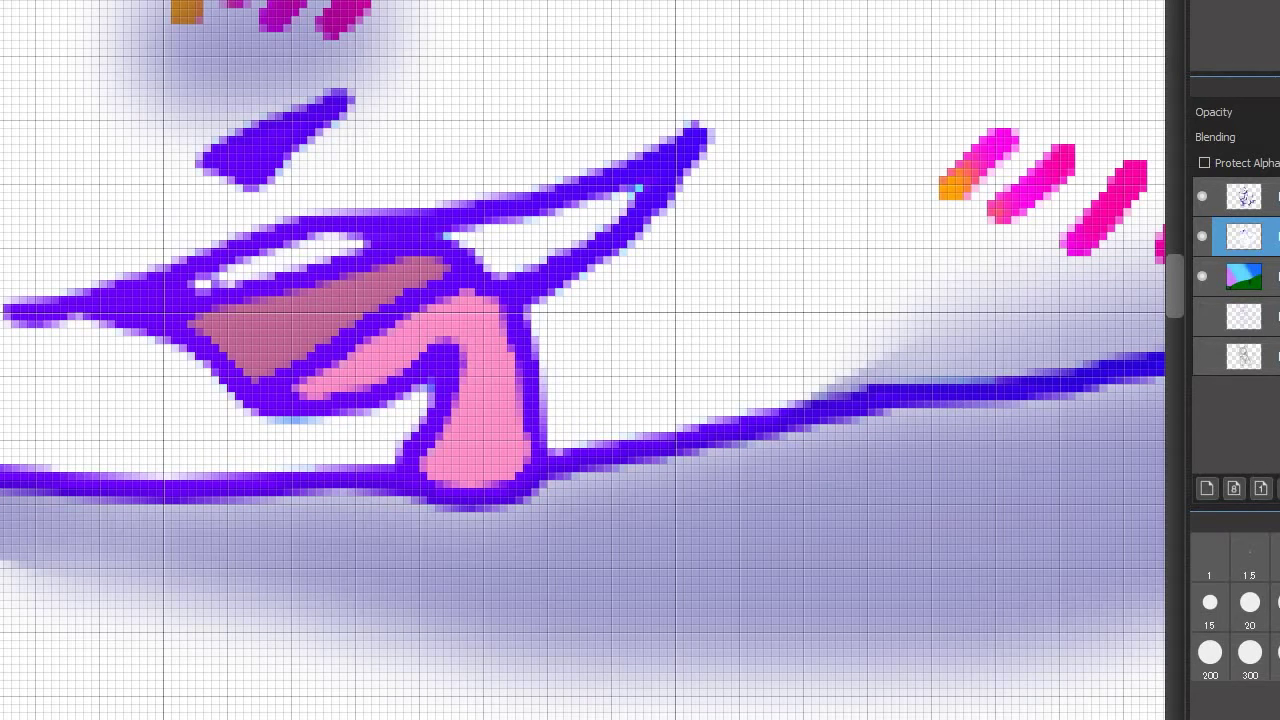
{"action": "left_click", "coordinate": [1206, 488]}
Try shading the character's tongue with violet along its inner edges and blended white highlights
{"action": "left_click_drag", "start_coordinate": [350, 362], "coordinate": [456, 293]}
{"action": "mouse_move", "coordinate": [452, 460]}
{"action": "left_mouse_down"}
{"action": "mouse_move", "coordinate": [454, 413]}
{"action": "mouse_move", "coordinate": [428, 459]}
{"action": "left_mouse_up"}
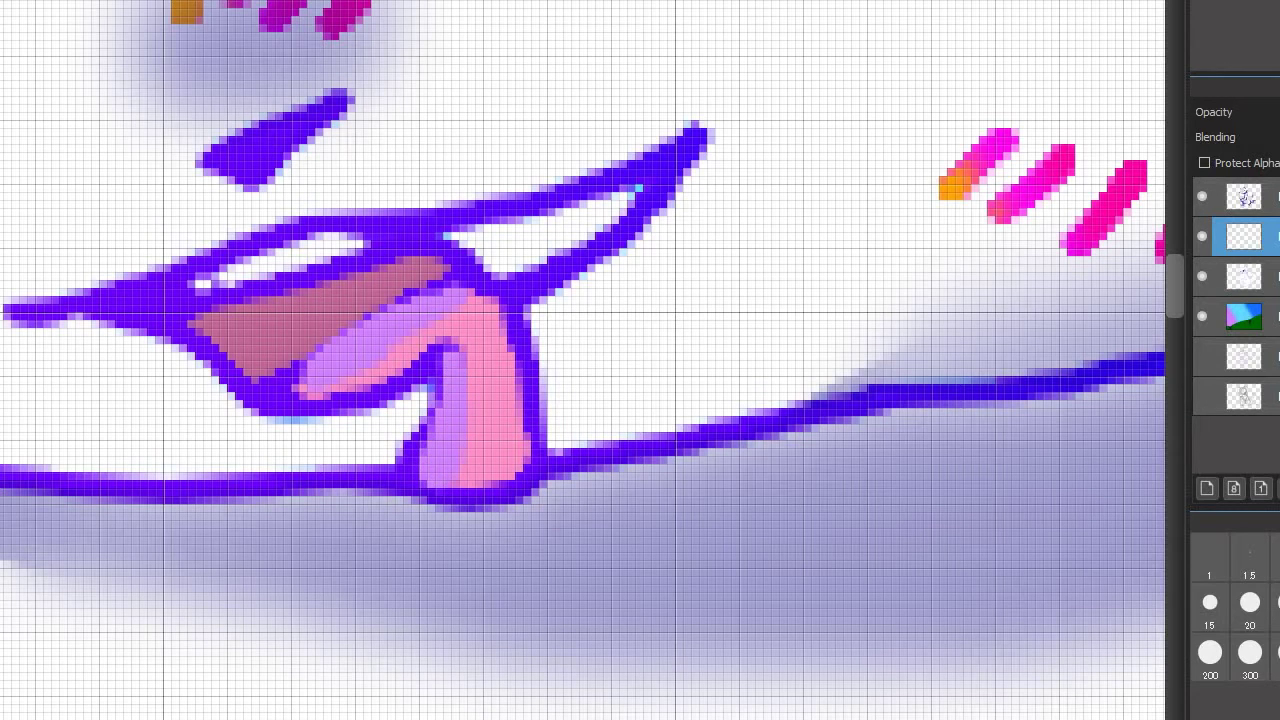
{"action": "mouse_move", "coordinate": [449, 334]}
{"action": "left_mouse_down"}
{"action": "mouse_move", "coordinate": [360, 401]}
{"action": "mouse_move", "coordinate": [421, 354]}
{"action": "mouse_move", "coordinate": [352, 390]}
{"action": "left_mouse_up"}
{"action": "left_click_drag", "start_coordinate": [491, 471], "coordinate": [420, 500]}
{"action": "scroll", "coordinate": [486, 466], "scroll_direction": "down", "scroll_amount": 3}
{"action": "scroll", "coordinate": [420, 500], "scroll_direction": "up", "scroll_amount": 3}
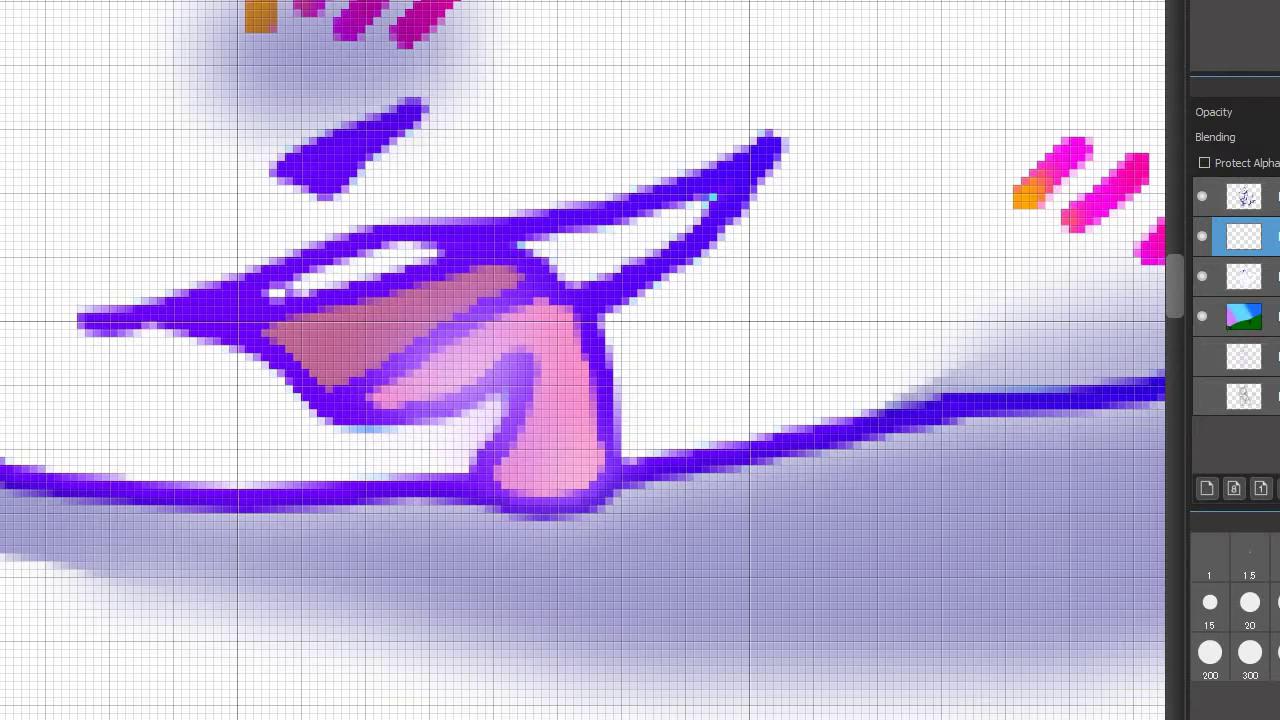
Undo the violet shading and white highlights on the tongue, back to the tongue-shaped selection
{"action": "key", "text": "ctrl+z"}
{"action": "key", "text": "ctrl+z"}
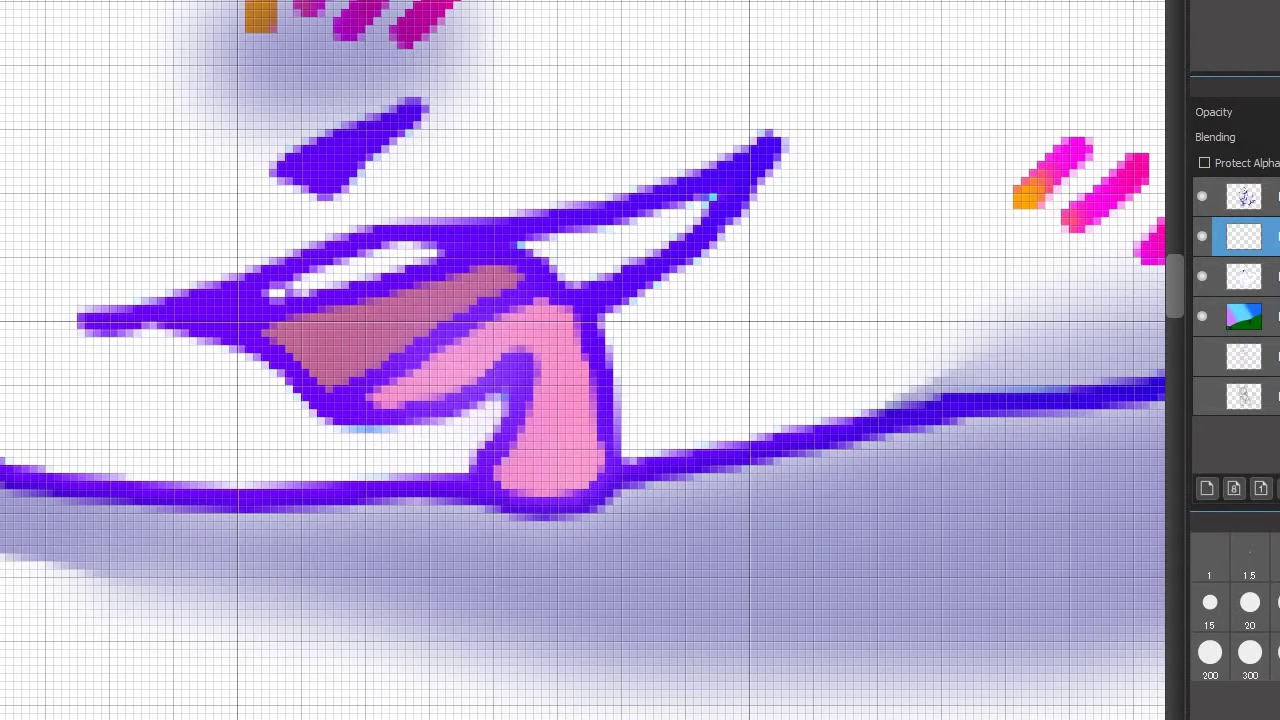
{"action": "key", "text": "ctrl+y"}
{"action": "key", "text": "ctrl+y"}
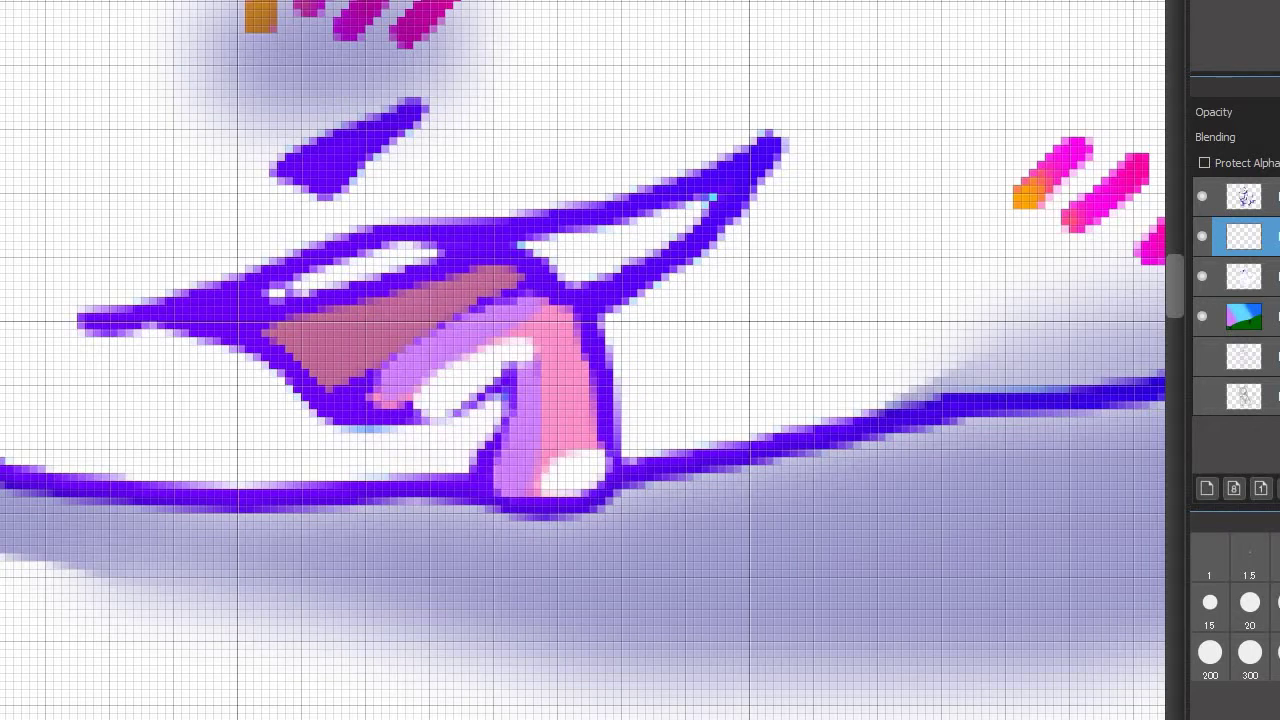
{"action": "key", "text": "ctrl+z"}
{"action": "key", "text": "ctrl+z"}
{"action": "key", "text": "ctrl+z"}
{"action": "key", "text": "ctrl+z"}
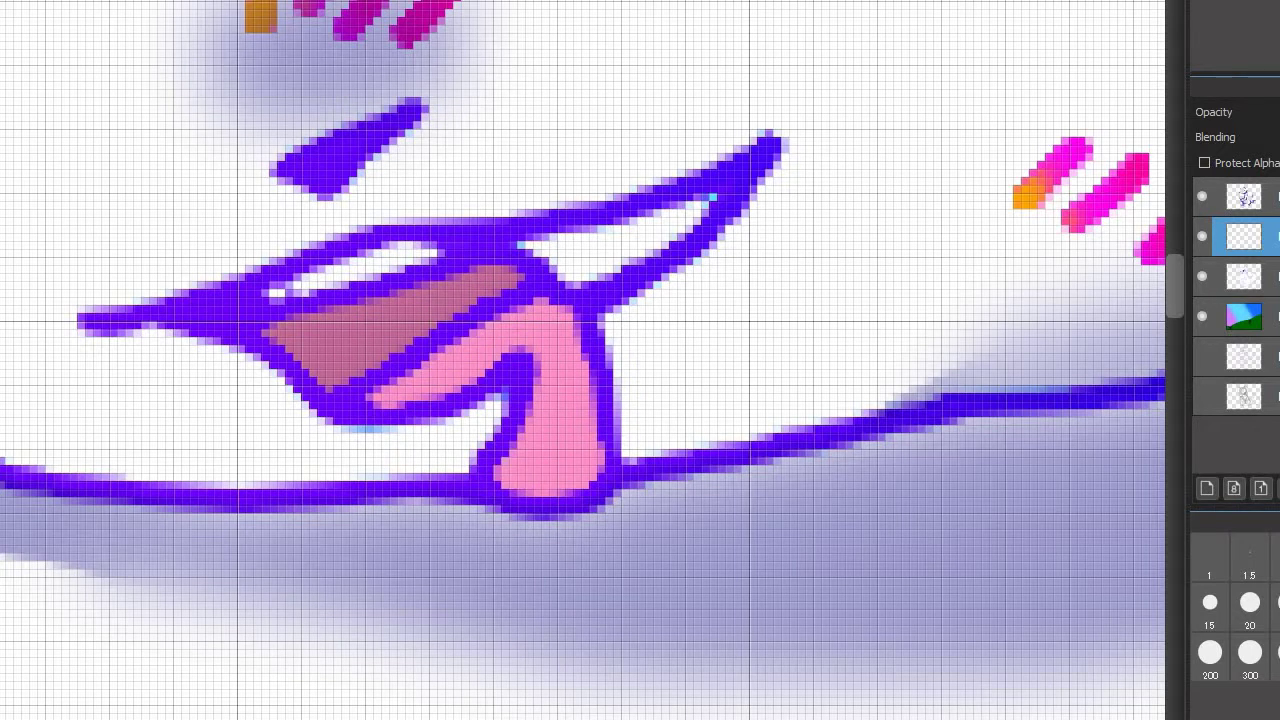
{"action": "key", "text": "ctrl+z"}
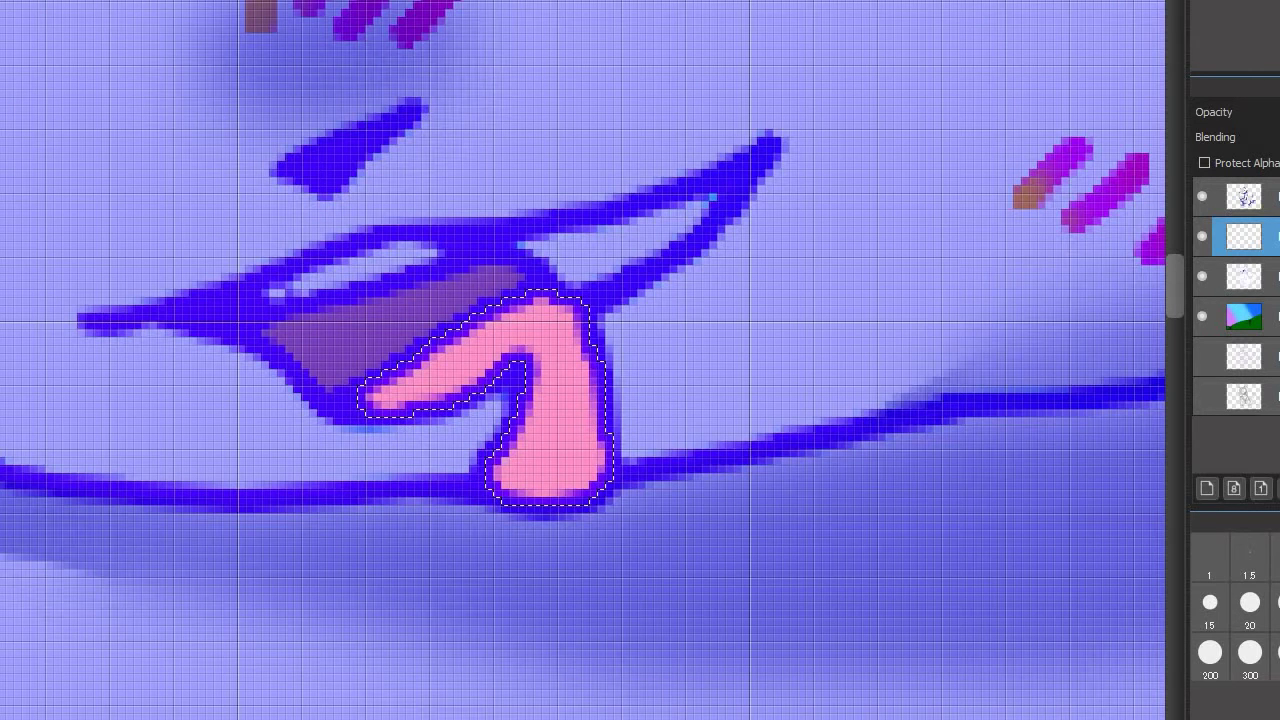
Paint white highlights on the tongue along its upper edge, the outer bend and the inner side of its tip
{"action": "key", "text": "w"}
{"action": "left_click", "coordinate": [545, 420]}
{"action": "mouse_move", "coordinate": [457, 346]}
{"action": "left_mouse_down"}
{"action": "mouse_move", "coordinate": [398, 406]}
{"action": "mouse_move", "coordinate": [354, 420]}
{"action": "left_mouse_up"}
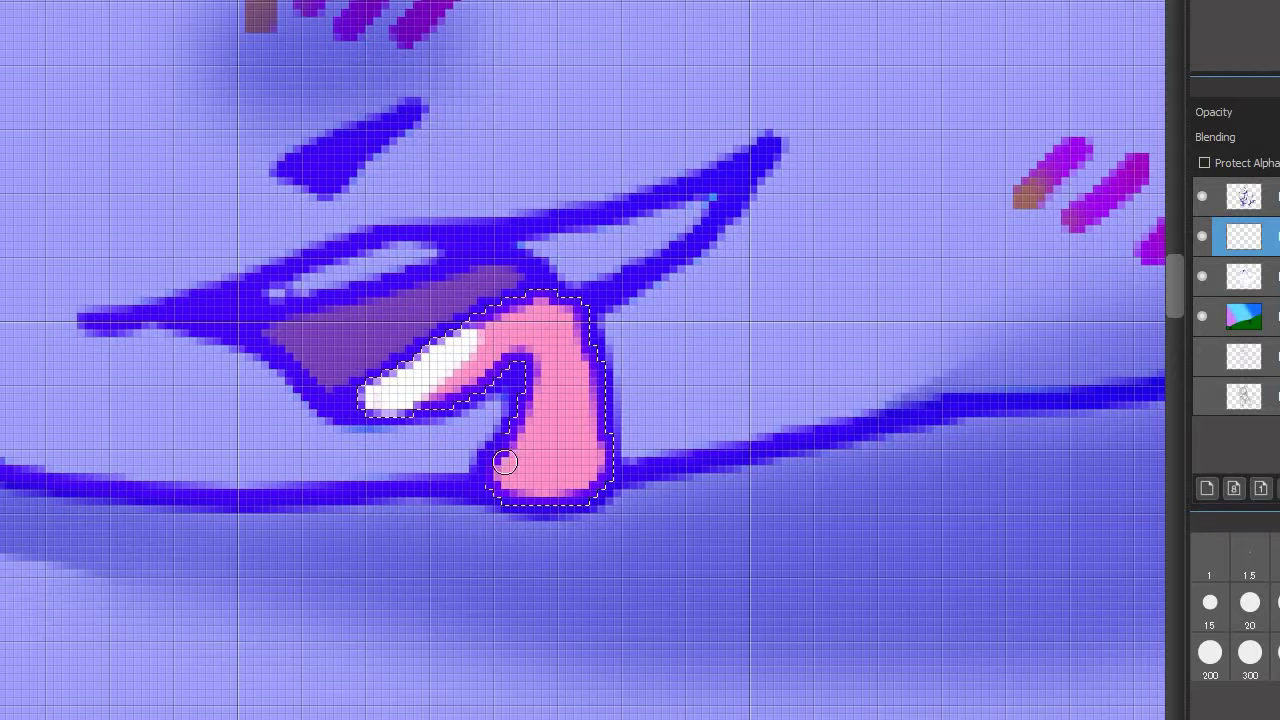
{"action": "mouse_move", "coordinate": [525, 434]}
{"action": "left_mouse_down"}
{"action": "mouse_move", "coordinate": [517, 494]}
{"action": "mouse_move", "coordinate": [509, 462]}
{"action": "left_mouse_up"}
{"action": "mouse_move", "coordinate": [592, 386]}
{"action": "left_mouse_down"}
{"action": "mouse_move", "coordinate": [548, 301]}
{"action": "mouse_move", "coordinate": [558, 350]}
{"action": "left_mouse_up"}
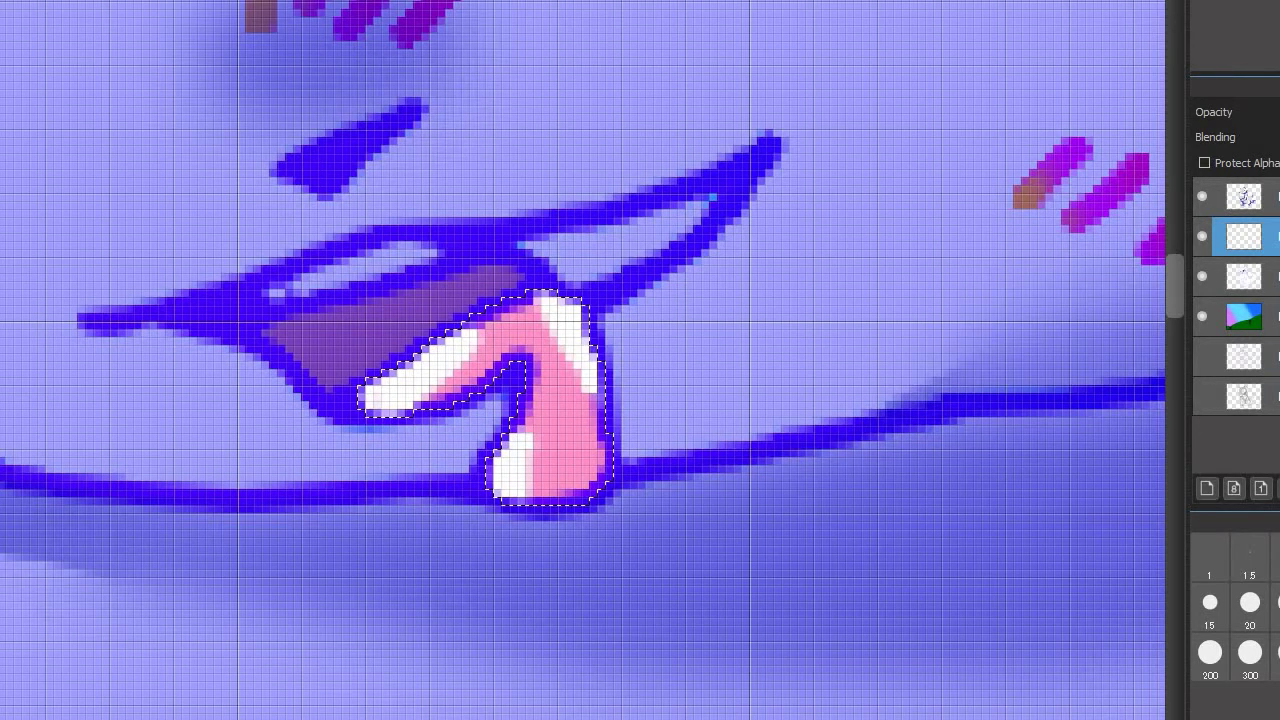
Add pale lilac shading beside the tongue's white highlights, soften it with a large brush sweep, and clear the selection
{"action": "left_click_drag", "start_coordinate": [472, 366], "coordinate": [418, 404]}
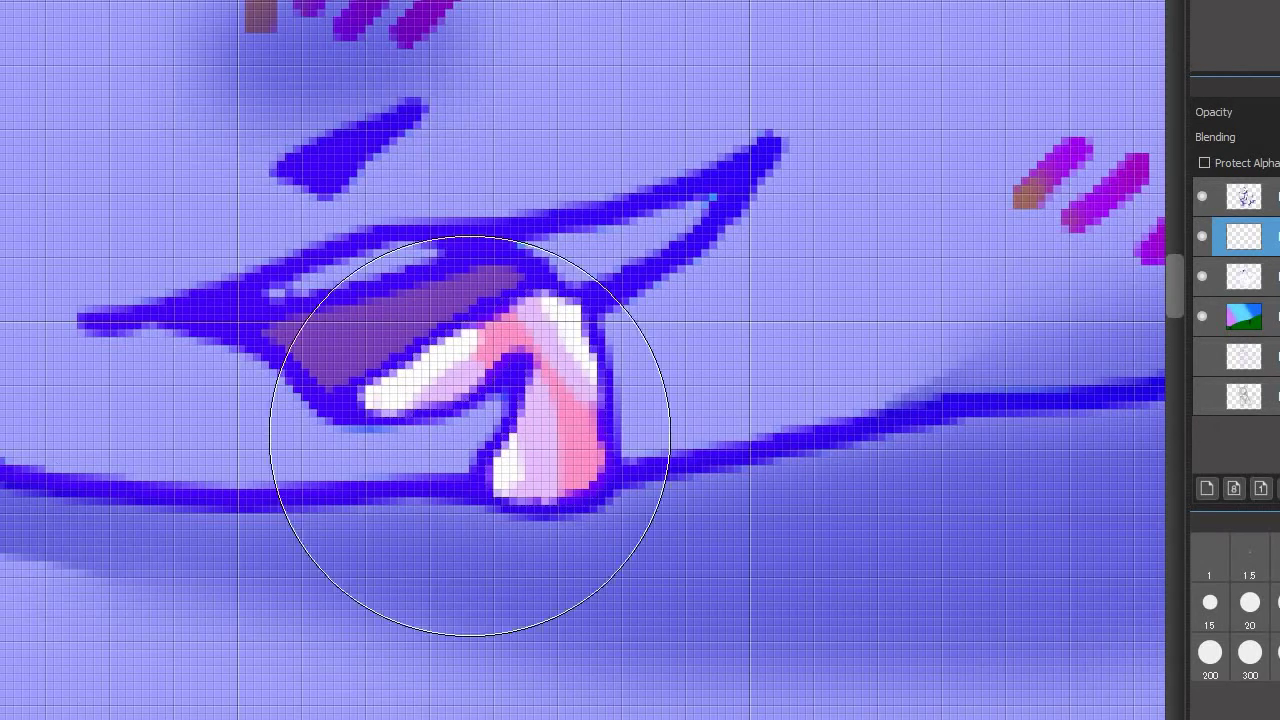
{"action": "mouse_move", "coordinate": [470, 434]}
{"action": "left_mouse_down"}
{"action": "mouse_move", "coordinate": [496, 451]}
{"action": "mouse_move", "coordinate": [498, 378]}
{"action": "mouse_move", "coordinate": [446, 403]}
{"action": "mouse_move", "coordinate": [572, 373]}
{"action": "left_mouse_up"}
{"action": "scroll", "coordinate": [570, 368], "scroll_direction": "down", "scroll_amount": 3}
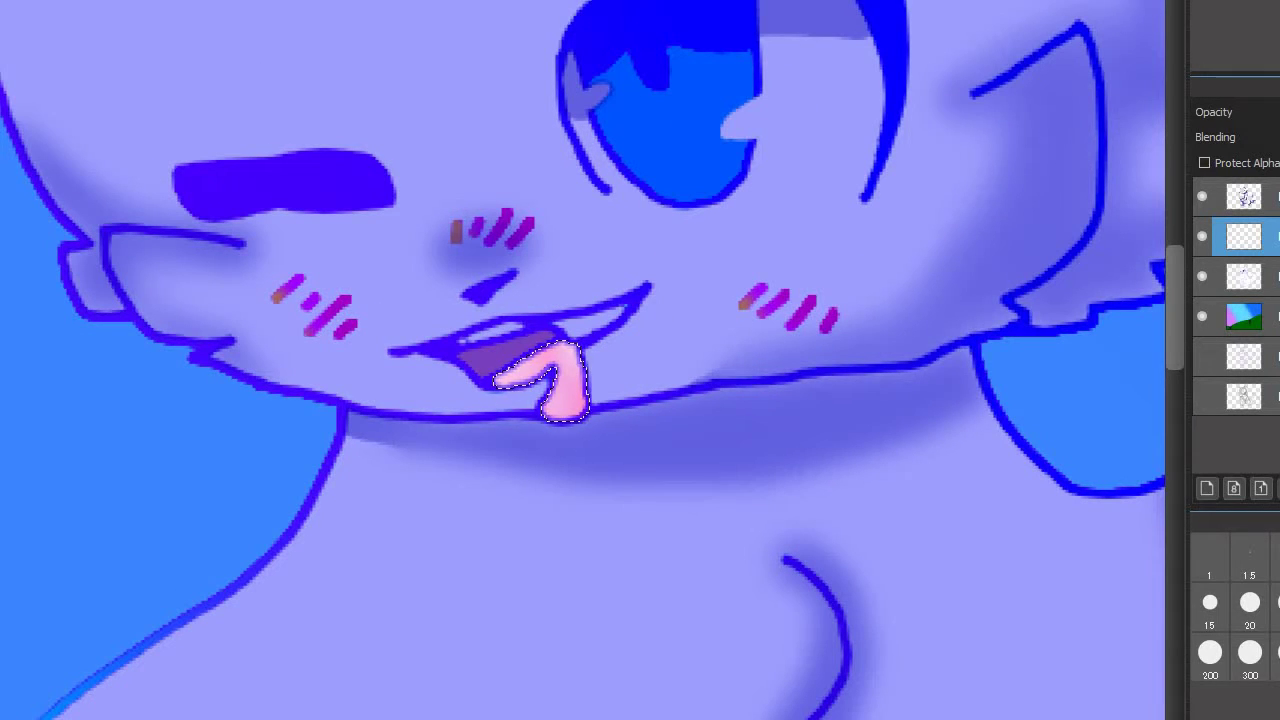
{"action": "key", "text": "ctrl+d"}
Examine the character's open eye and face up close and the whole picture with its background
{"action": "scroll", "coordinate": [735, 300], "scroll_direction": "down", "scroll_amount": 4}
{"action": "scroll", "coordinate": [701, 296], "scroll_direction": "up", "scroll_amount": 2}
{"action": "scroll", "coordinate": [832, 241], "scroll_direction": "up", "scroll_amount": 6}
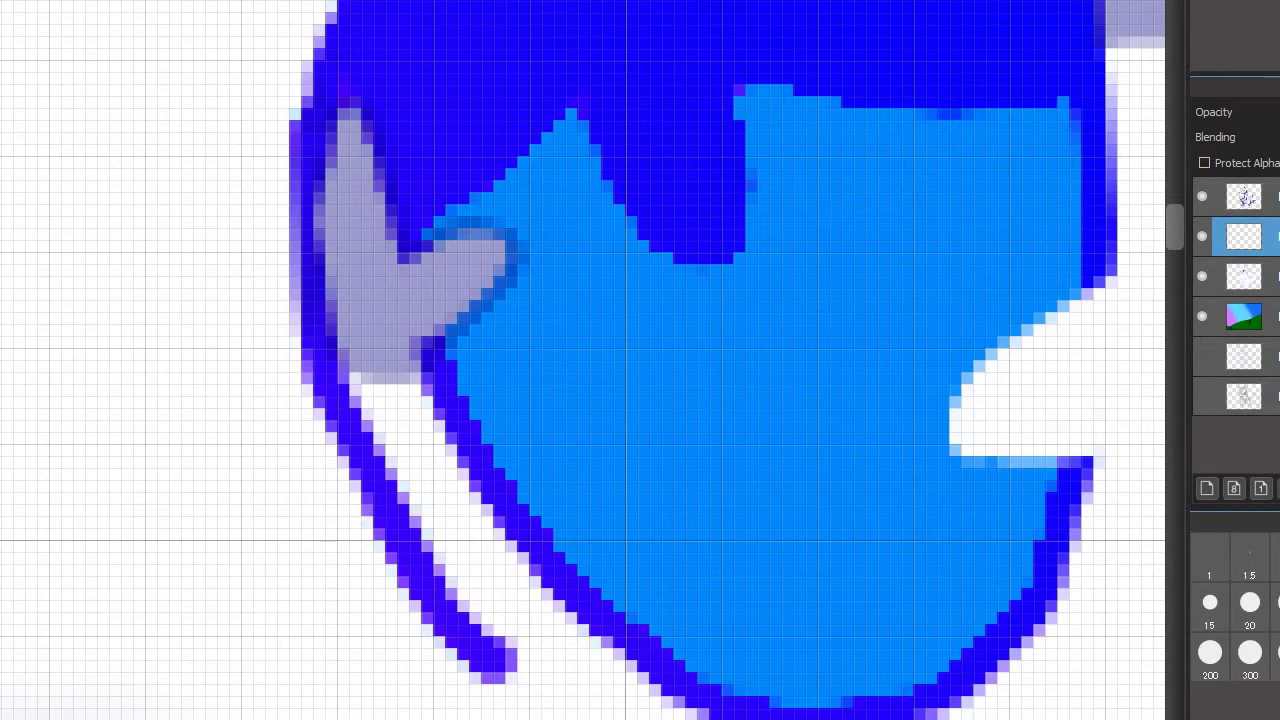
{"action": "scroll", "coordinate": [592, 360], "scroll_direction": "down", "scroll_amount": 6}
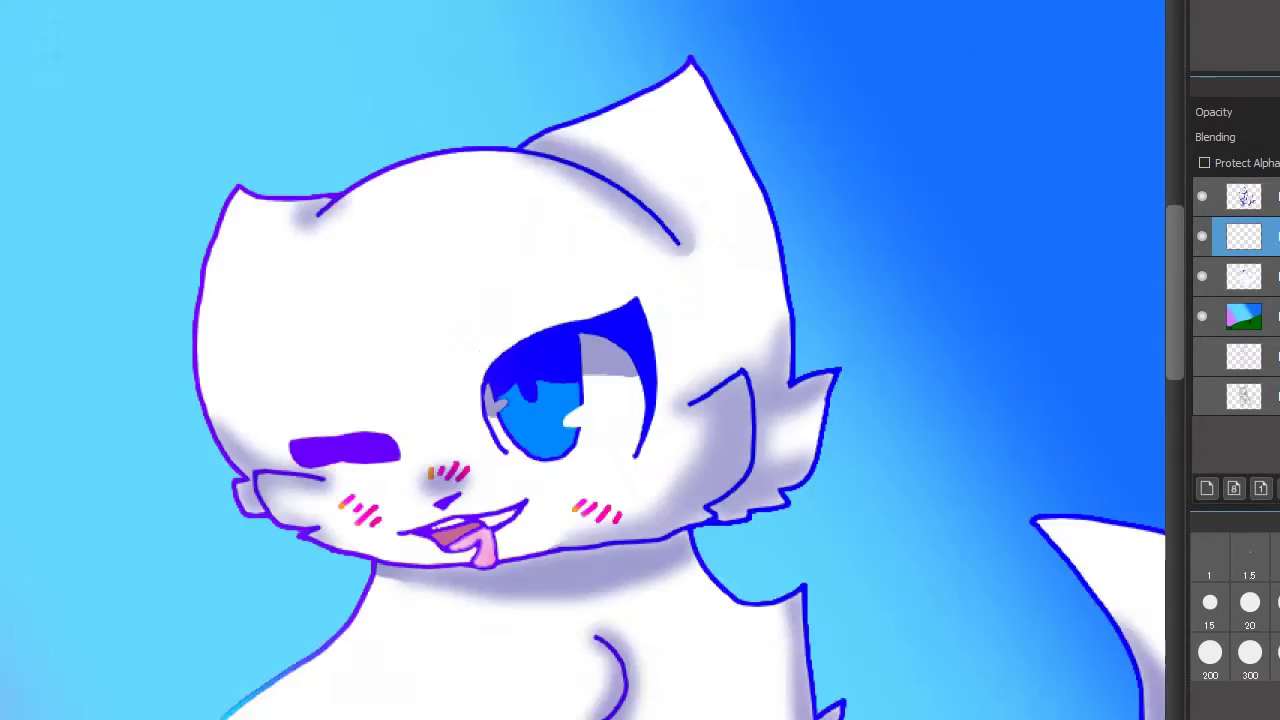
{"action": "scroll", "coordinate": [592, 360], "scroll_direction": "down", "scroll_amount": 2}
{"action": "scroll", "coordinate": [592, 360], "scroll_direction": "down", "scroll_amount": 1}
{"action": "scroll", "coordinate": [592, 360], "scroll_direction": "up", "scroll_amount": 3}
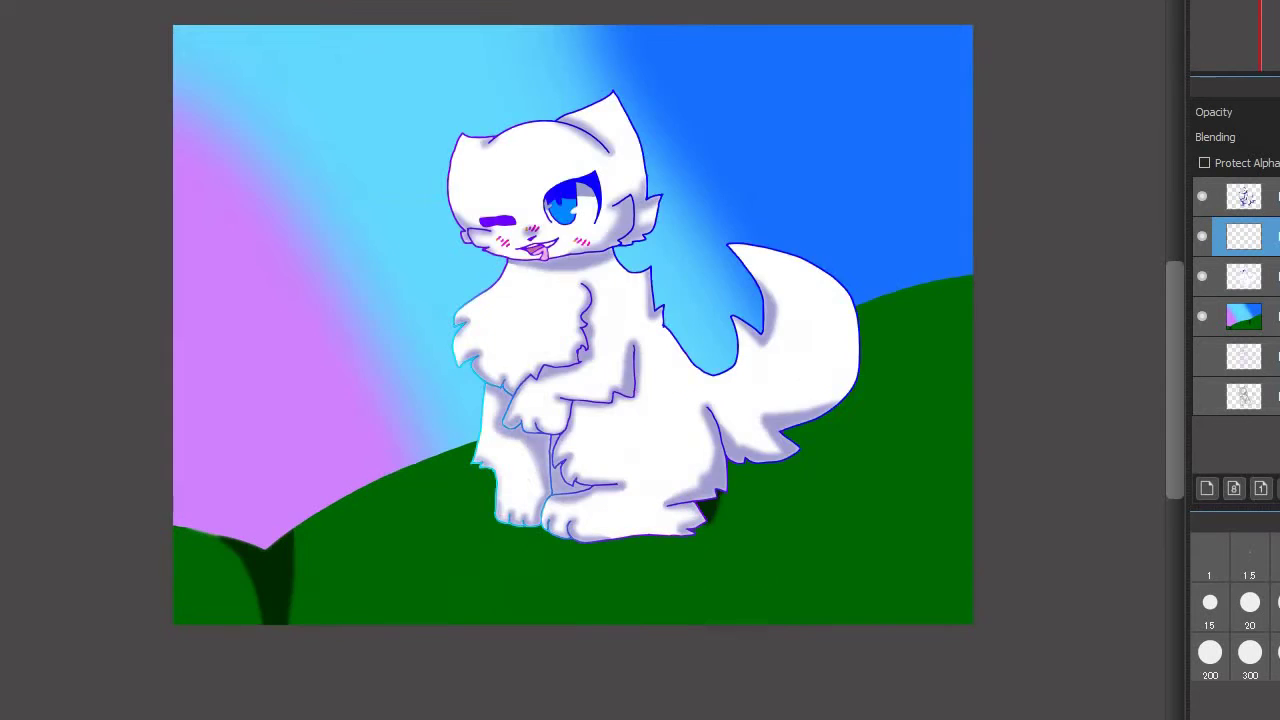
{"action": "scroll", "coordinate": [592, 360], "scroll_direction": "down", "scroll_amount": 1}
{"action": "scroll", "coordinate": [378, 457], "scroll_direction": "up", "scroll_amount": 2}
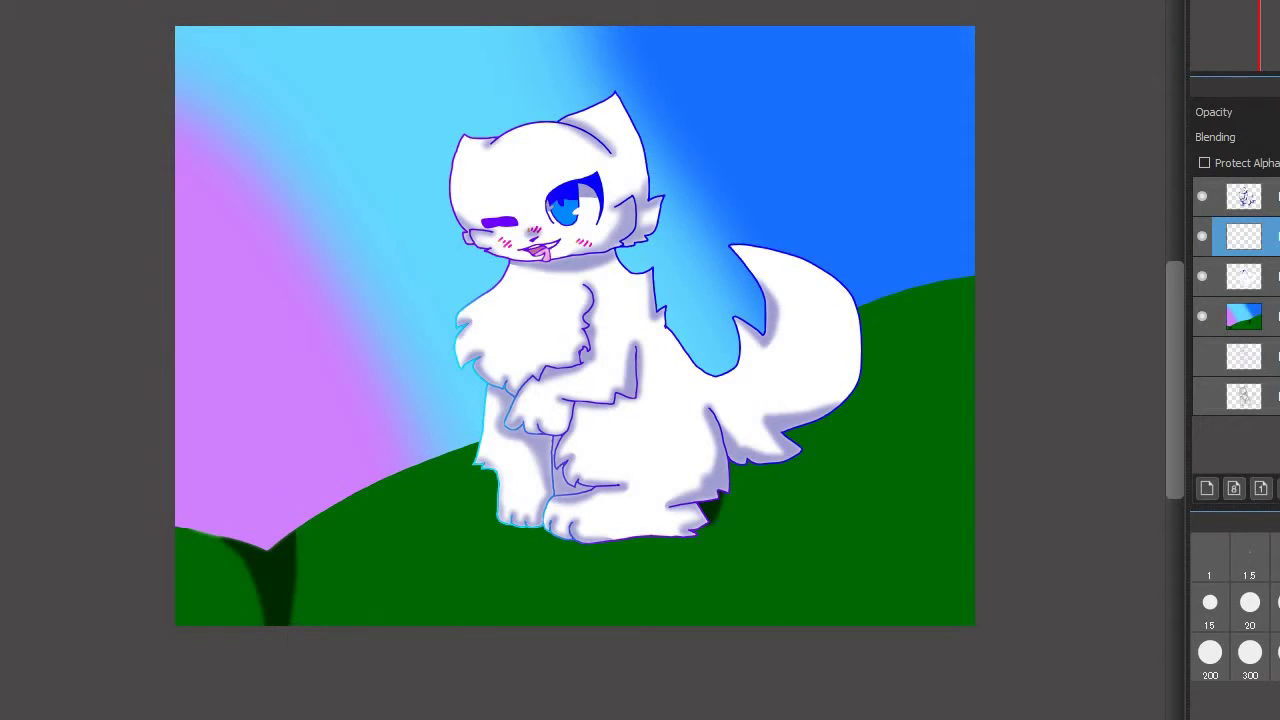
Add a new layer above the character's line art layer, on top of all other layers
{"action": "scroll", "coordinate": [276, 597], "scroll_direction": "up", "scroll_amount": 2}
{"action": "scroll", "coordinate": [164, 635], "scroll_direction": "up", "scroll_amount": 1}
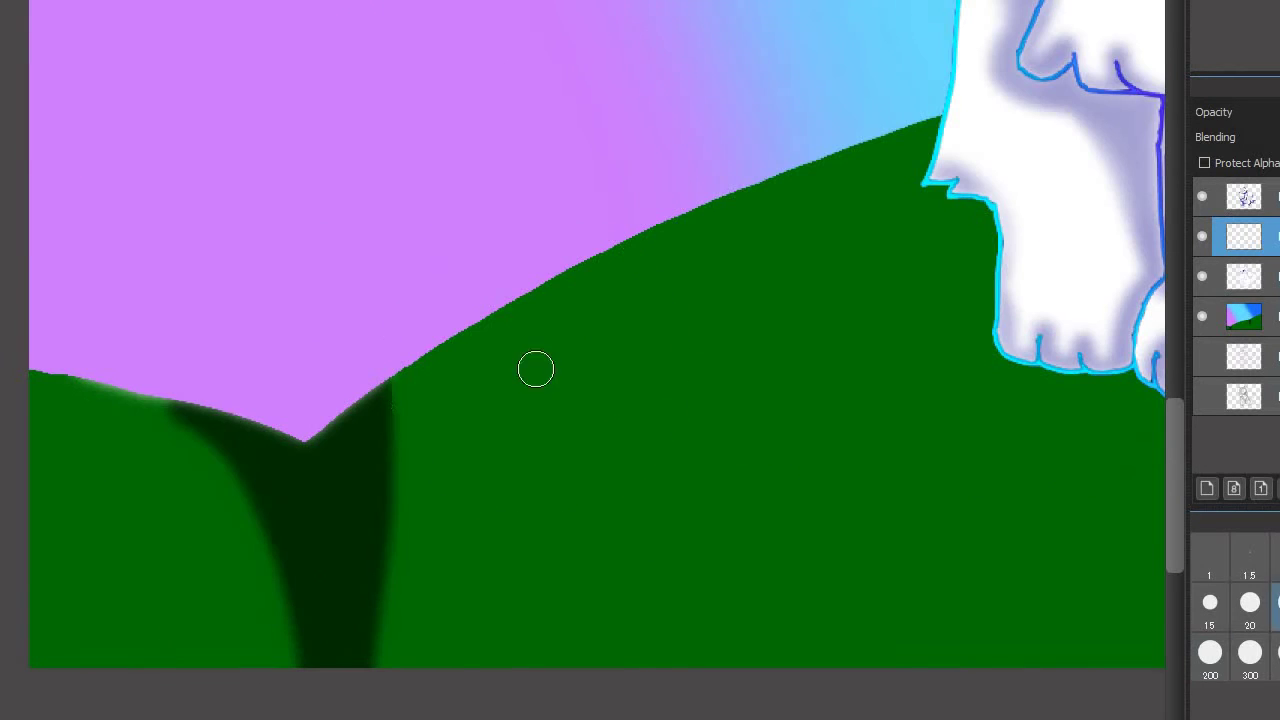
{"action": "left_click", "coordinate": [1245, 197]}
{"action": "left_click", "coordinate": [1206, 488]}
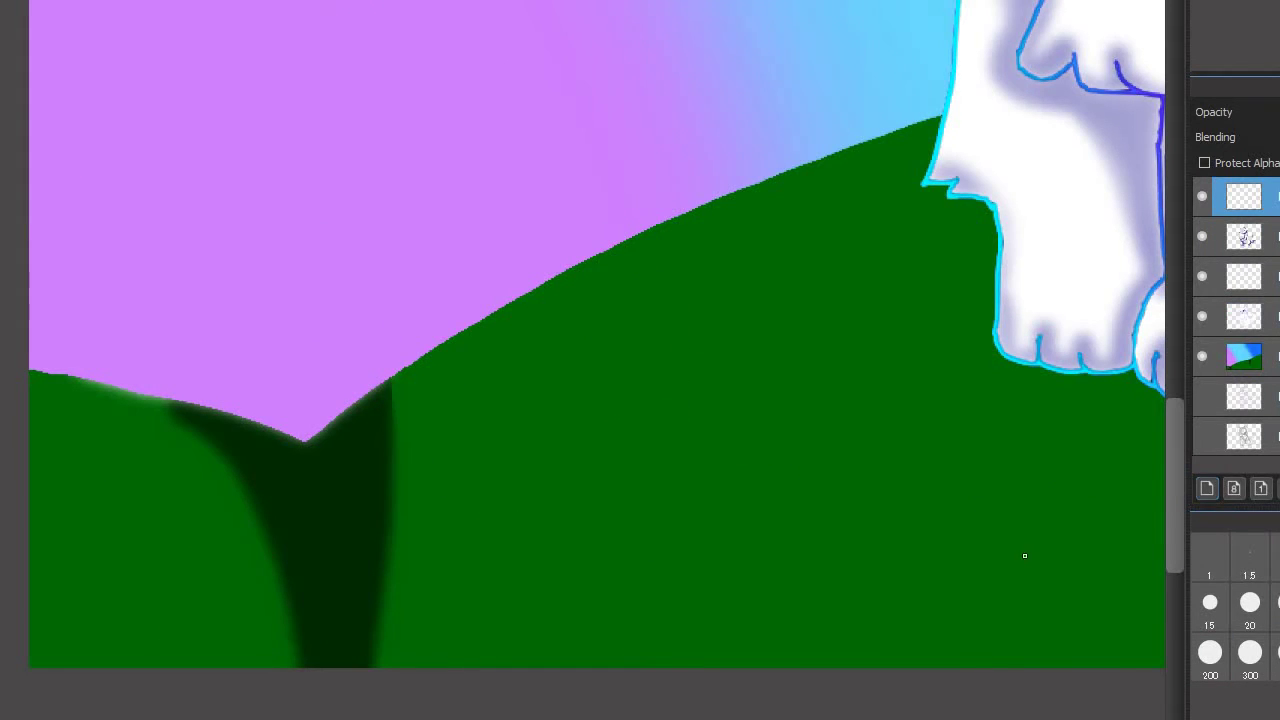
Handwrite the artist's signature in black along the lower edge of the grass at the hill's dark fold, ending with a small star
{"action": "scroll", "coordinate": [1023, 554], "scroll_direction": "down", "scroll_amount": 2}
{"action": "scroll", "coordinate": [631, 606], "scroll_direction": "up", "scroll_amount": 4}
{"action": "mouse_move", "coordinate": [492, 705]}
{"action": "left_mouse_down"}
{"action": "mouse_move", "coordinate": [537, 661]}
{"action": "mouse_move", "coordinate": [575, 695]}
{"action": "left_mouse_up"}
{"action": "left_click_drag", "start_coordinate": [596, 672], "coordinate": [628, 688]}
{"action": "mouse_move", "coordinate": [640, 700]}
{"action": "left_mouse_down"}
{"action": "mouse_move", "coordinate": [685, 661]}
{"action": "mouse_move", "coordinate": [738, 673]}
{"action": "left_mouse_up"}
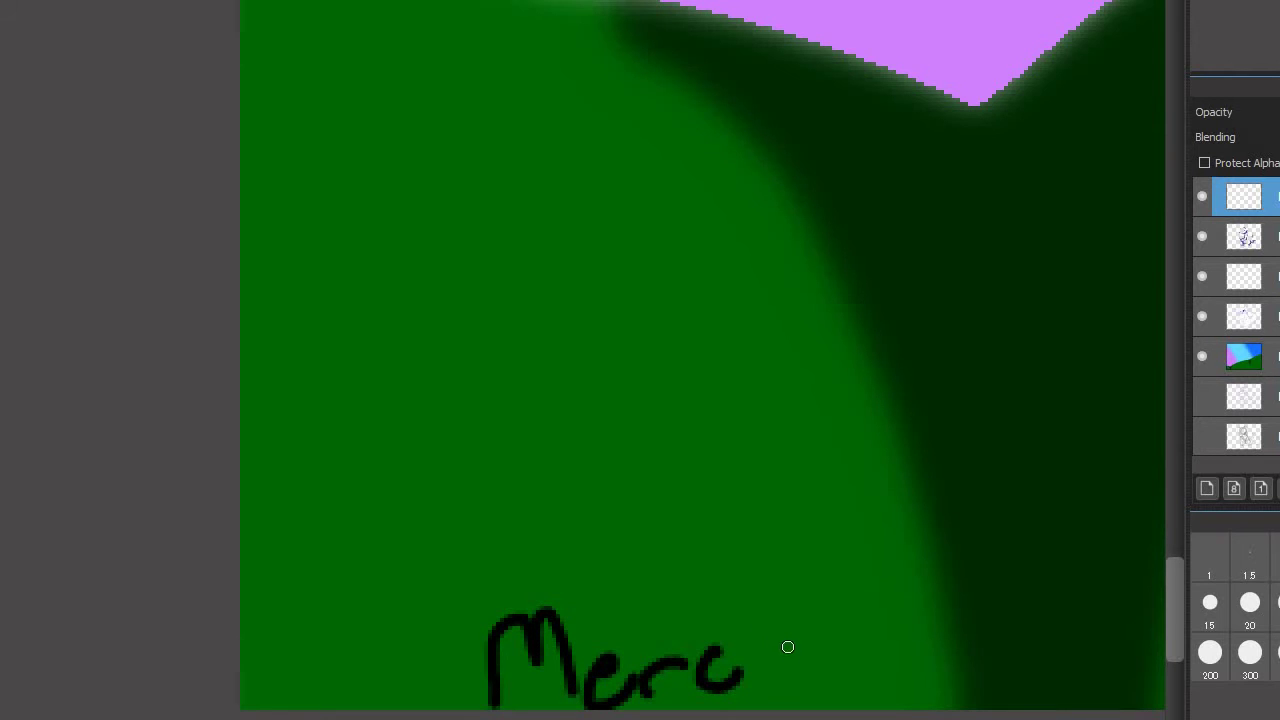
{"action": "mouse_move", "coordinate": [745, 628]}
{"action": "left_mouse_down"}
{"action": "mouse_move", "coordinate": [797, 640]}
{"action": "mouse_move", "coordinate": [862, 630]}
{"action": "mouse_move", "coordinate": [915, 707]}
{"action": "left_mouse_up"}
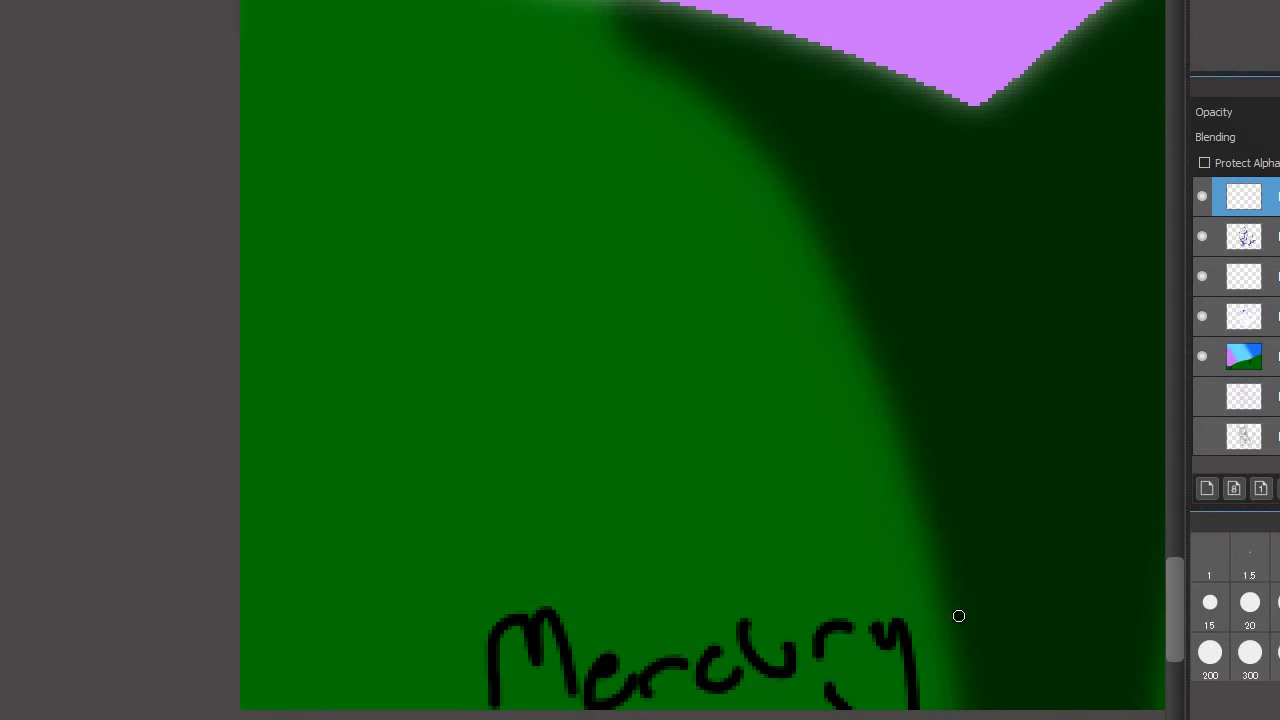
{"action": "scroll", "coordinate": [960, 616], "scroll_direction": "down", "scroll_amount": 1}
{"action": "mouse_move", "coordinate": [988, 616]}
{"action": "left_mouse_down"}
{"action": "mouse_move", "coordinate": [1005, 643]}
{"action": "mouse_move", "coordinate": [1052, 627]}
{"action": "mouse_move", "coordinate": [1086, 644]}
{"action": "left_mouse_up"}
{"action": "left_click_drag", "start_coordinate": [1093, 642], "coordinate": [1102, 644]}
{"action": "left_click_drag", "start_coordinate": [1126, 631], "coordinate": [1120, 628]}
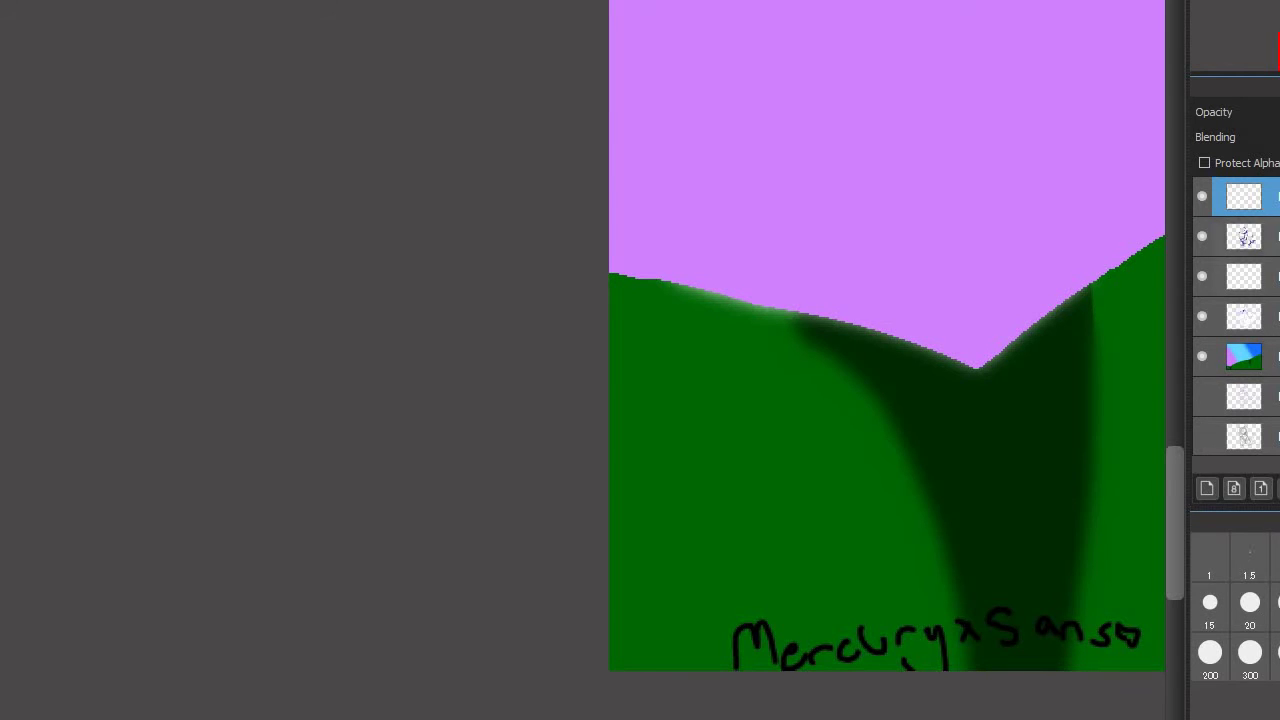
Examine the whole signed painting, comparing the character with the sky, the hills and the signature
{"action": "scroll", "coordinate": [897, 329], "scroll_direction": "down", "scroll_amount": 6}
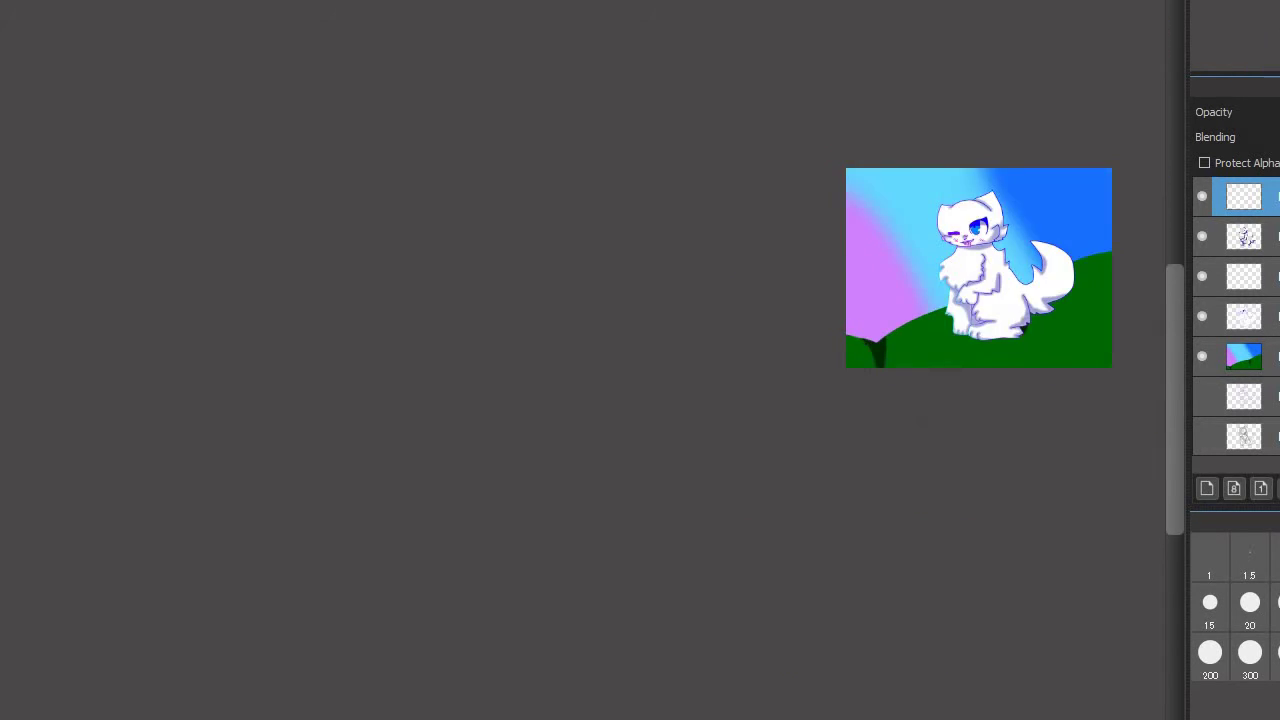
{"action": "scroll", "coordinate": [1057, 349], "scroll_direction": "up", "scroll_amount": 3}
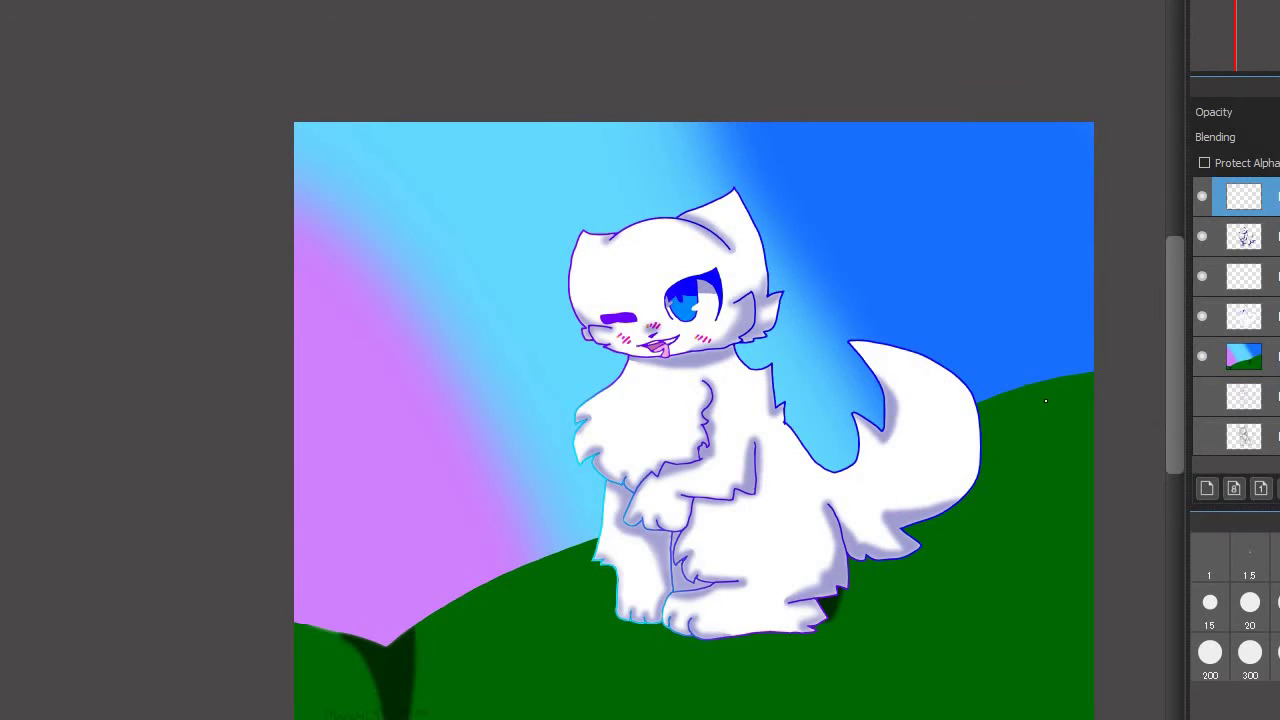
{"action": "scroll", "coordinate": [943, 650], "scroll_direction": "down", "scroll_amount": 4}
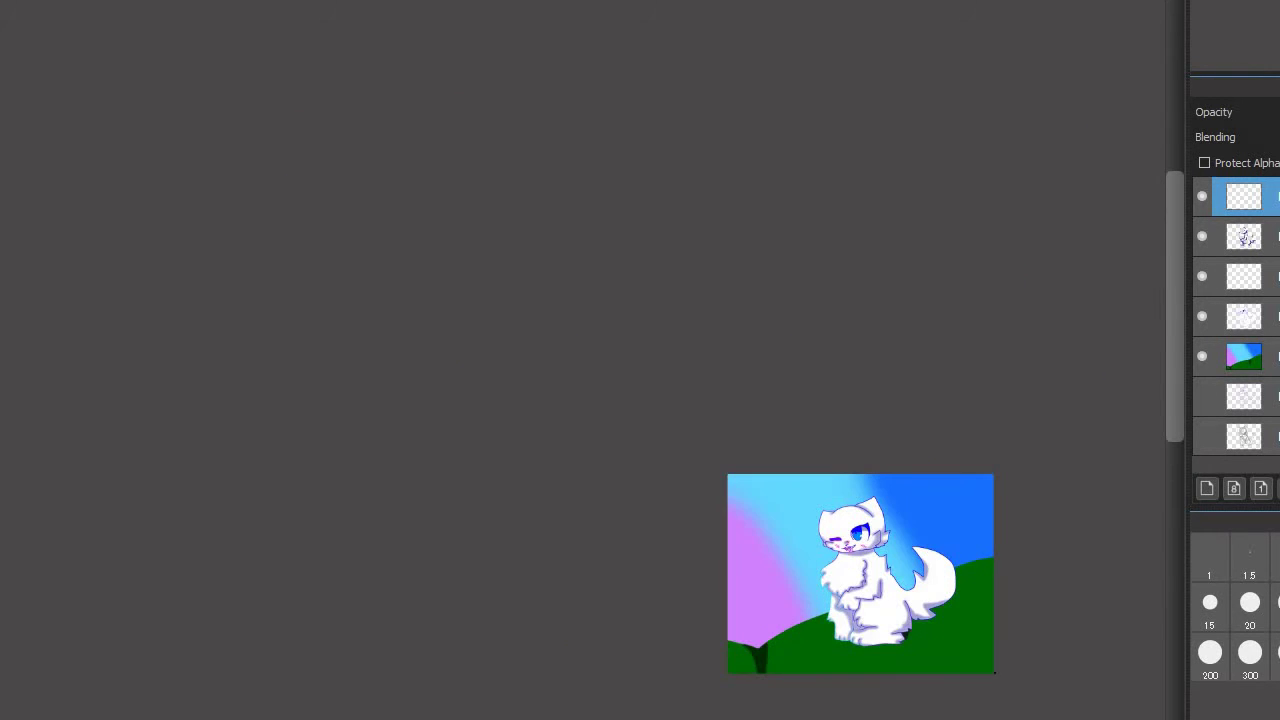
{"action": "left_click_drag", "start_coordinate": [490, 719], "coordinate": [566, 719]}
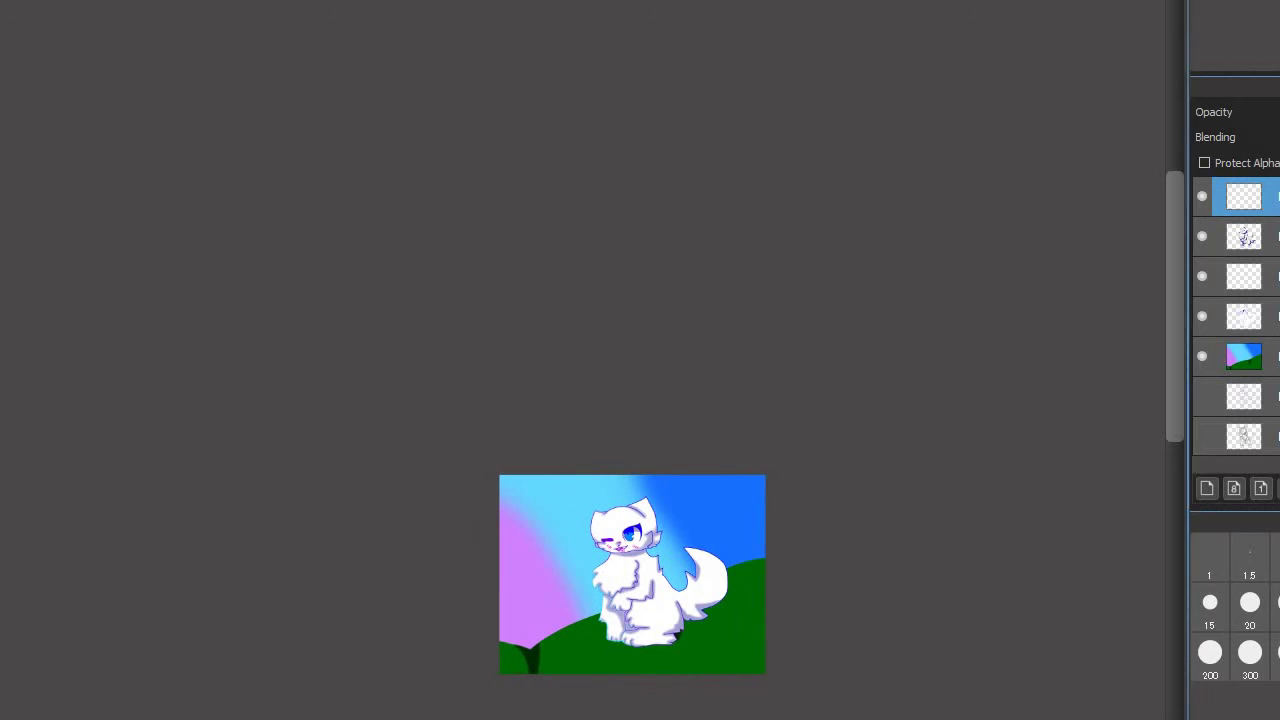
{"action": "left_click_drag", "start_coordinate": [1175, 306], "coordinate": [1175, 347]}
{"action": "scroll", "coordinate": [638, 450], "scroll_direction": "down", "scroll_amount": 3}
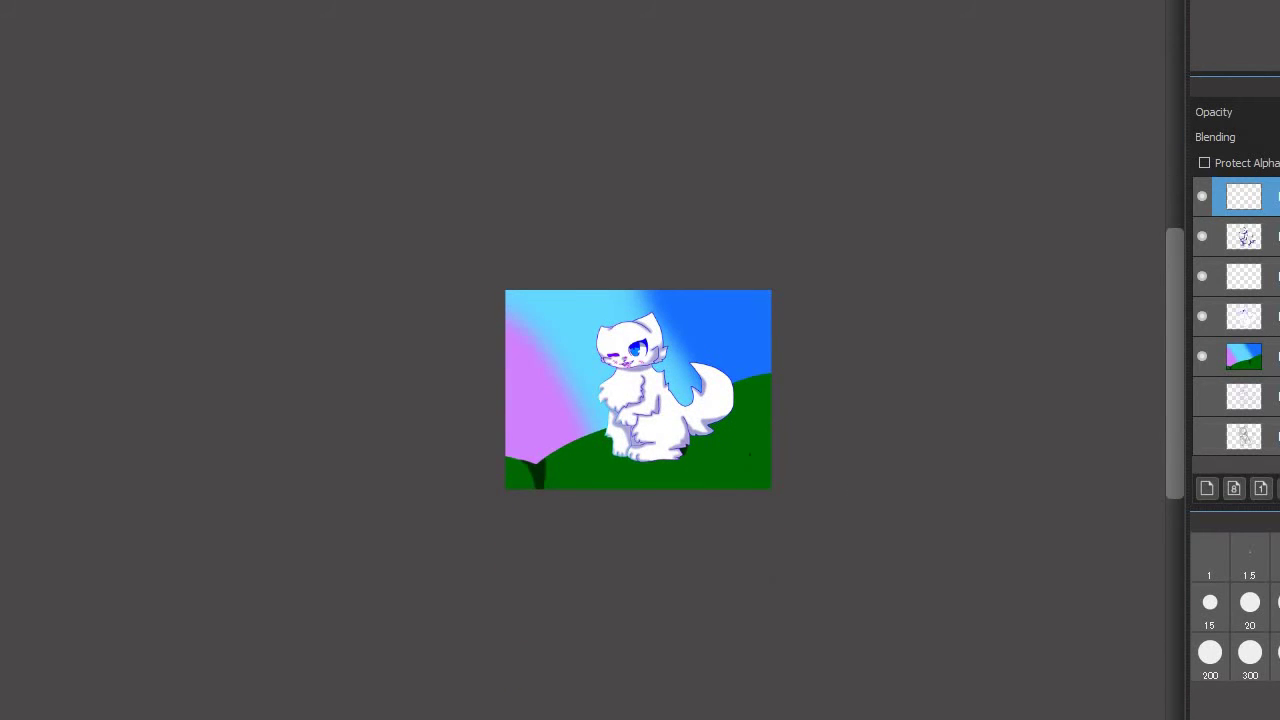
{"action": "scroll", "coordinate": [749, 450], "scroll_direction": "up", "scroll_amount": 2}
{"action": "scroll", "coordinate": [519, 339], "scroll_direction": "up", "scroll_amount": 1}
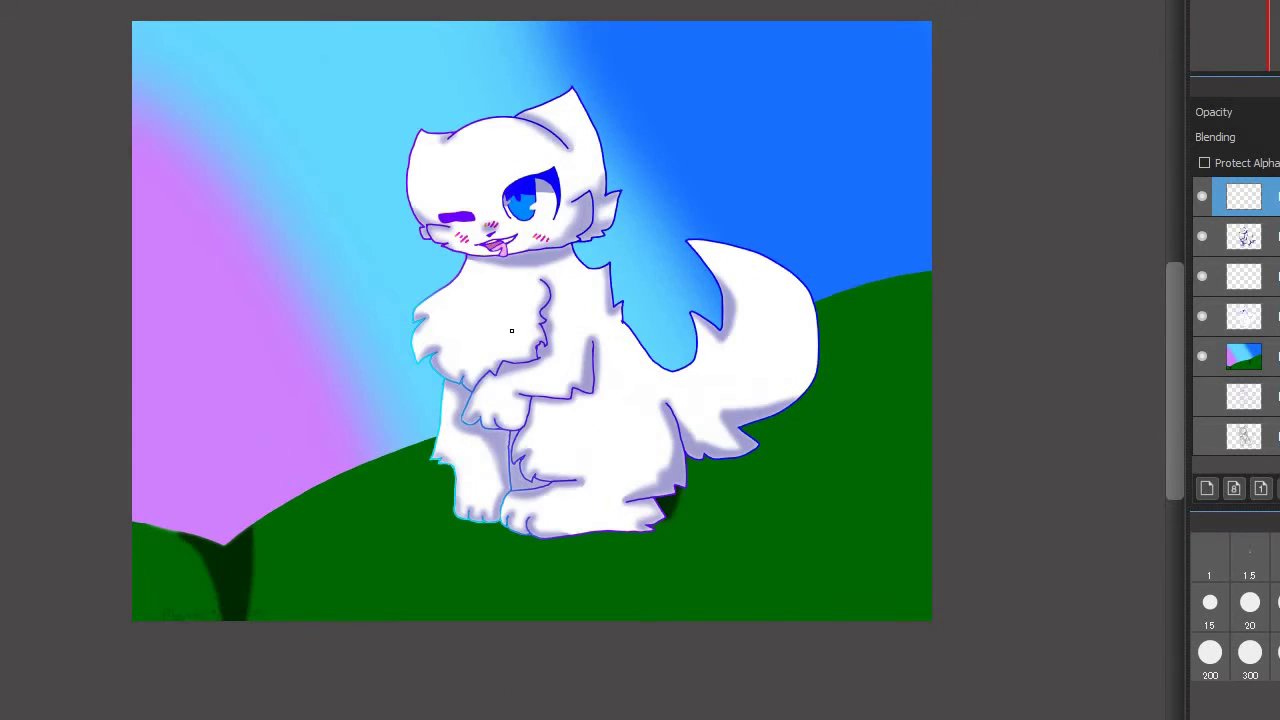
{"action": "scroll", "coordinate": [514, 332], "scroll_direction": "down", "scroll_amount": 1}
{"action": "scroll", "coordinate": [396, 262], "scroll_direction": "up", "scroll_amount": 1}
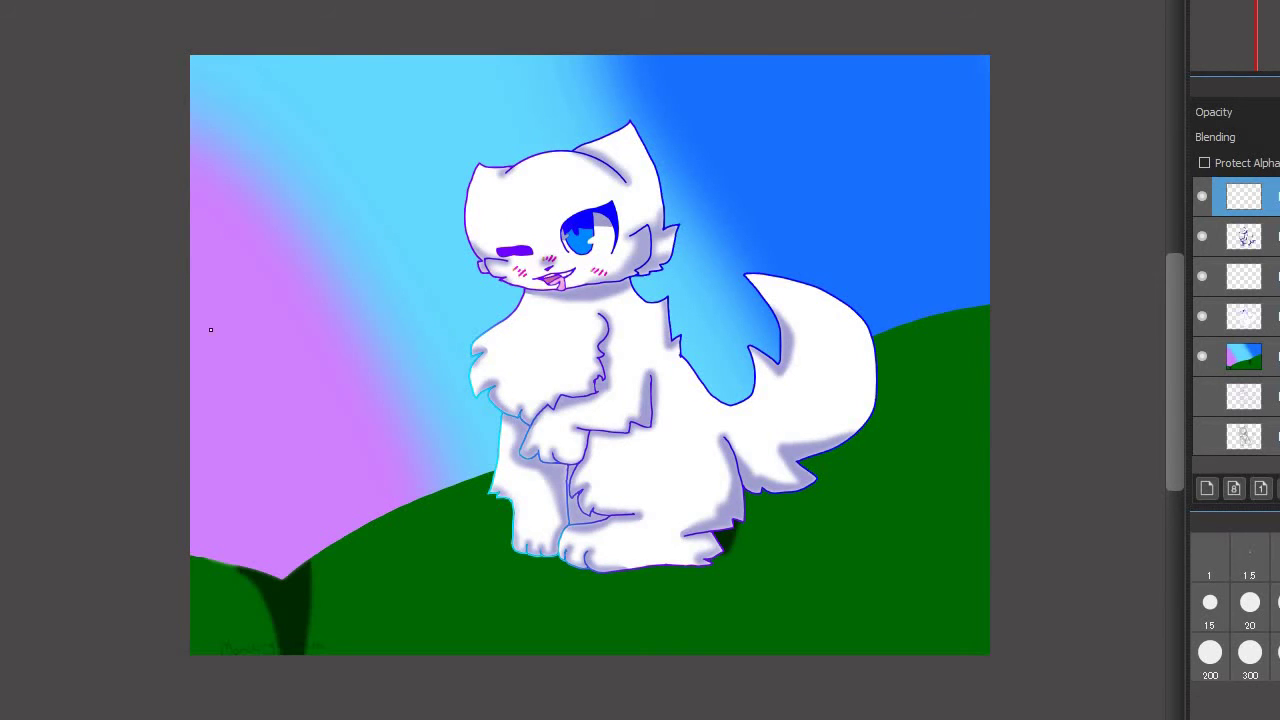
{"action": "left_click_drag", "start_coordinate": [215, 222], "coordinate": [178, 246]}
{"action": "key", "text": "ctrl+z"}
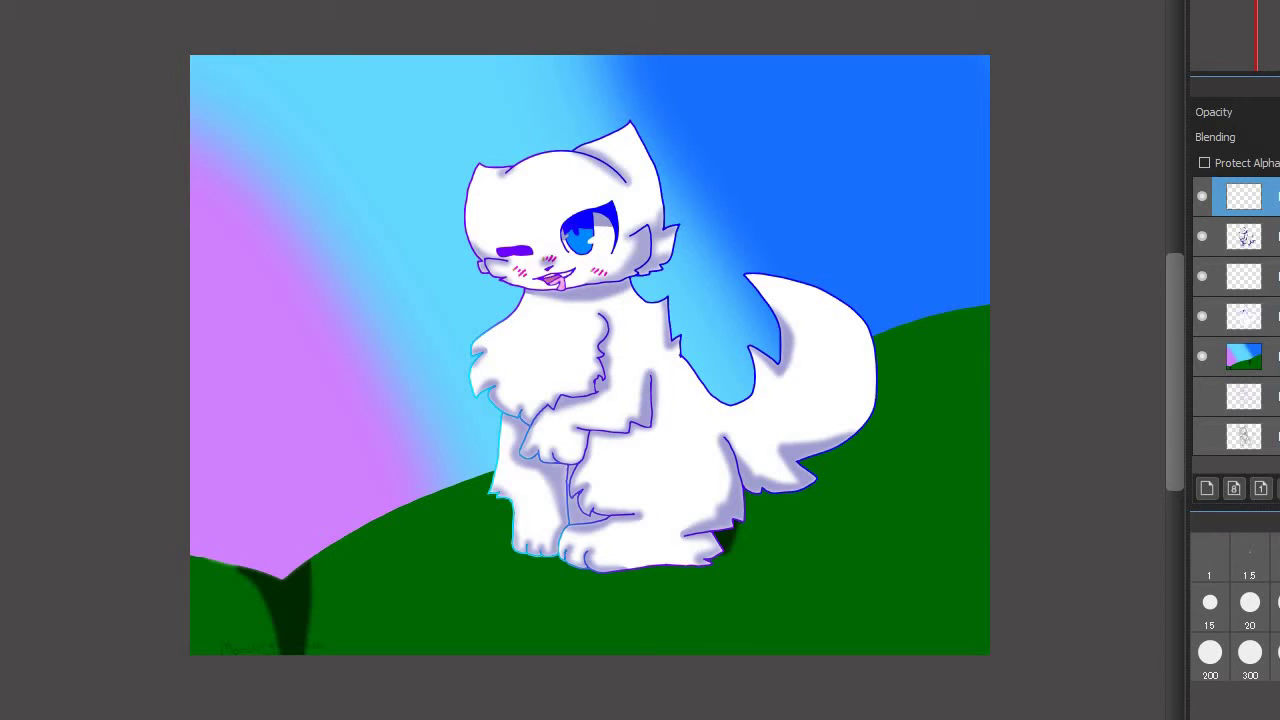